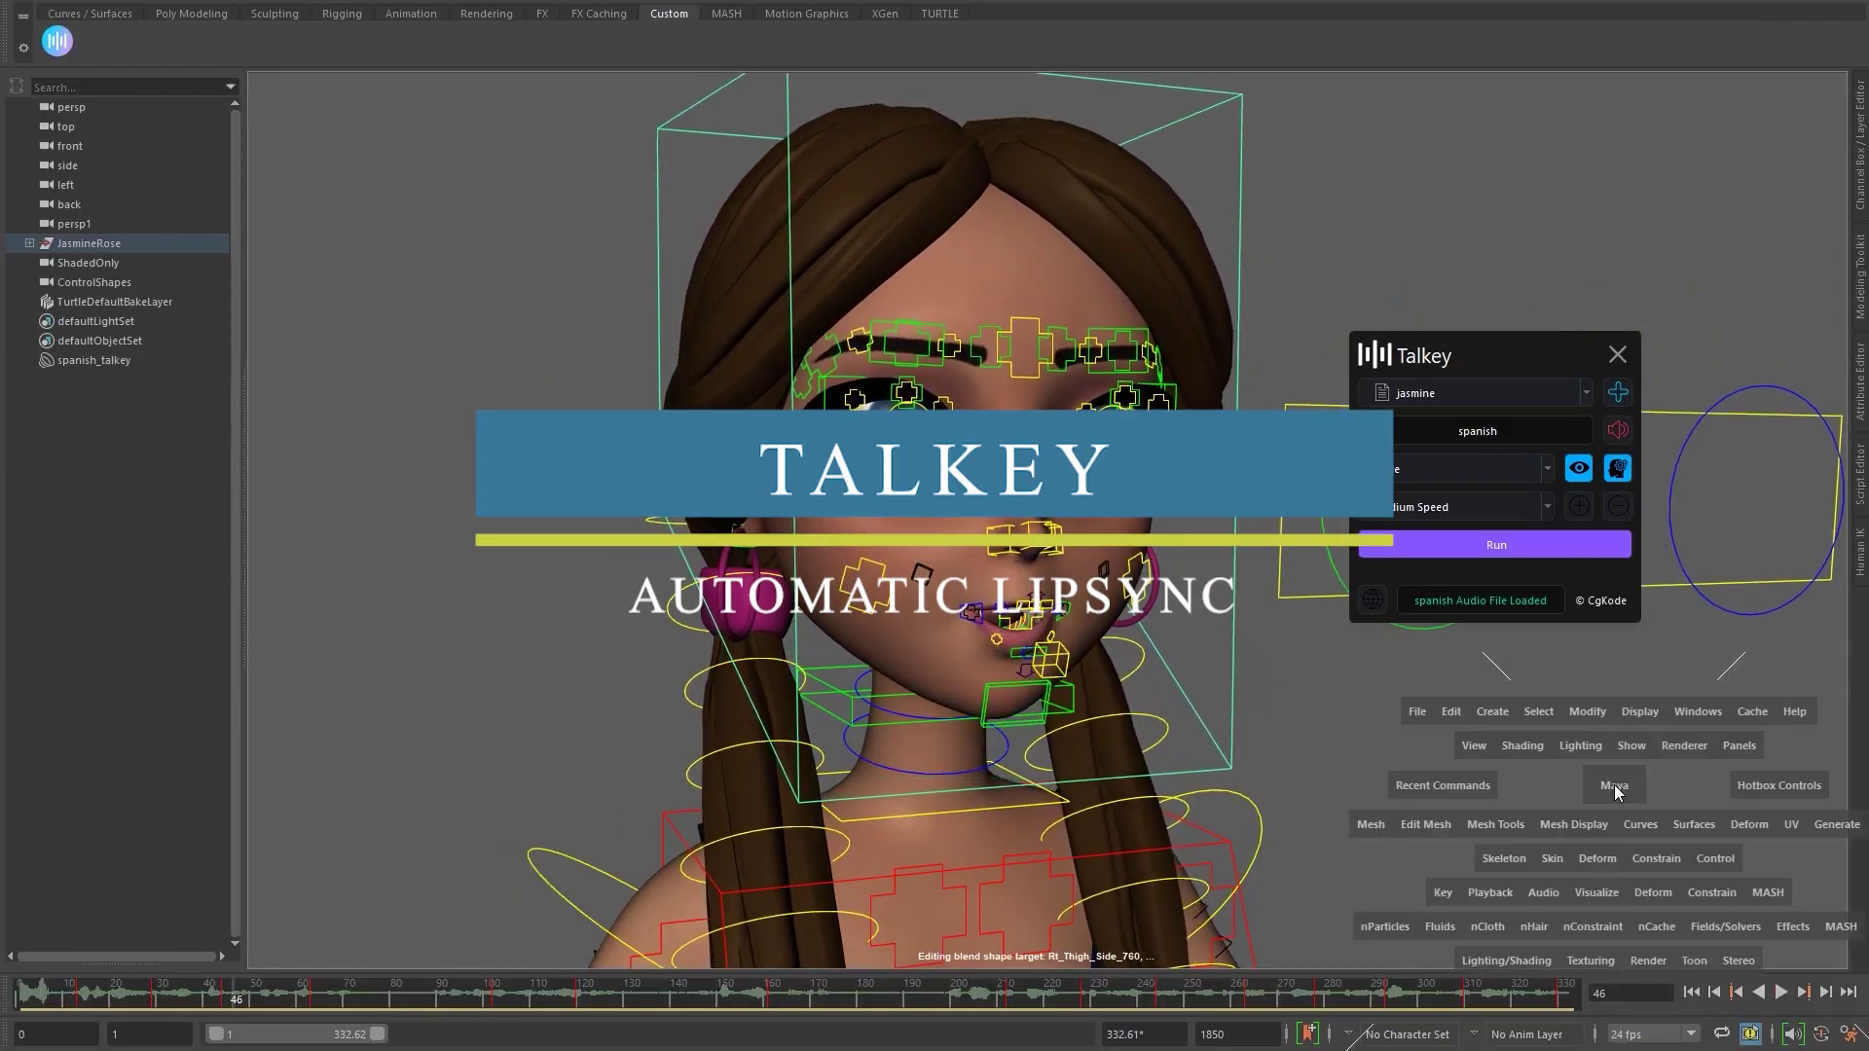
- Hide NURBS curve controllers on the girl's face, then replay Homer's lip-sync from frame 1
{"action": "left_click", "coordinate": [1617, 747]}
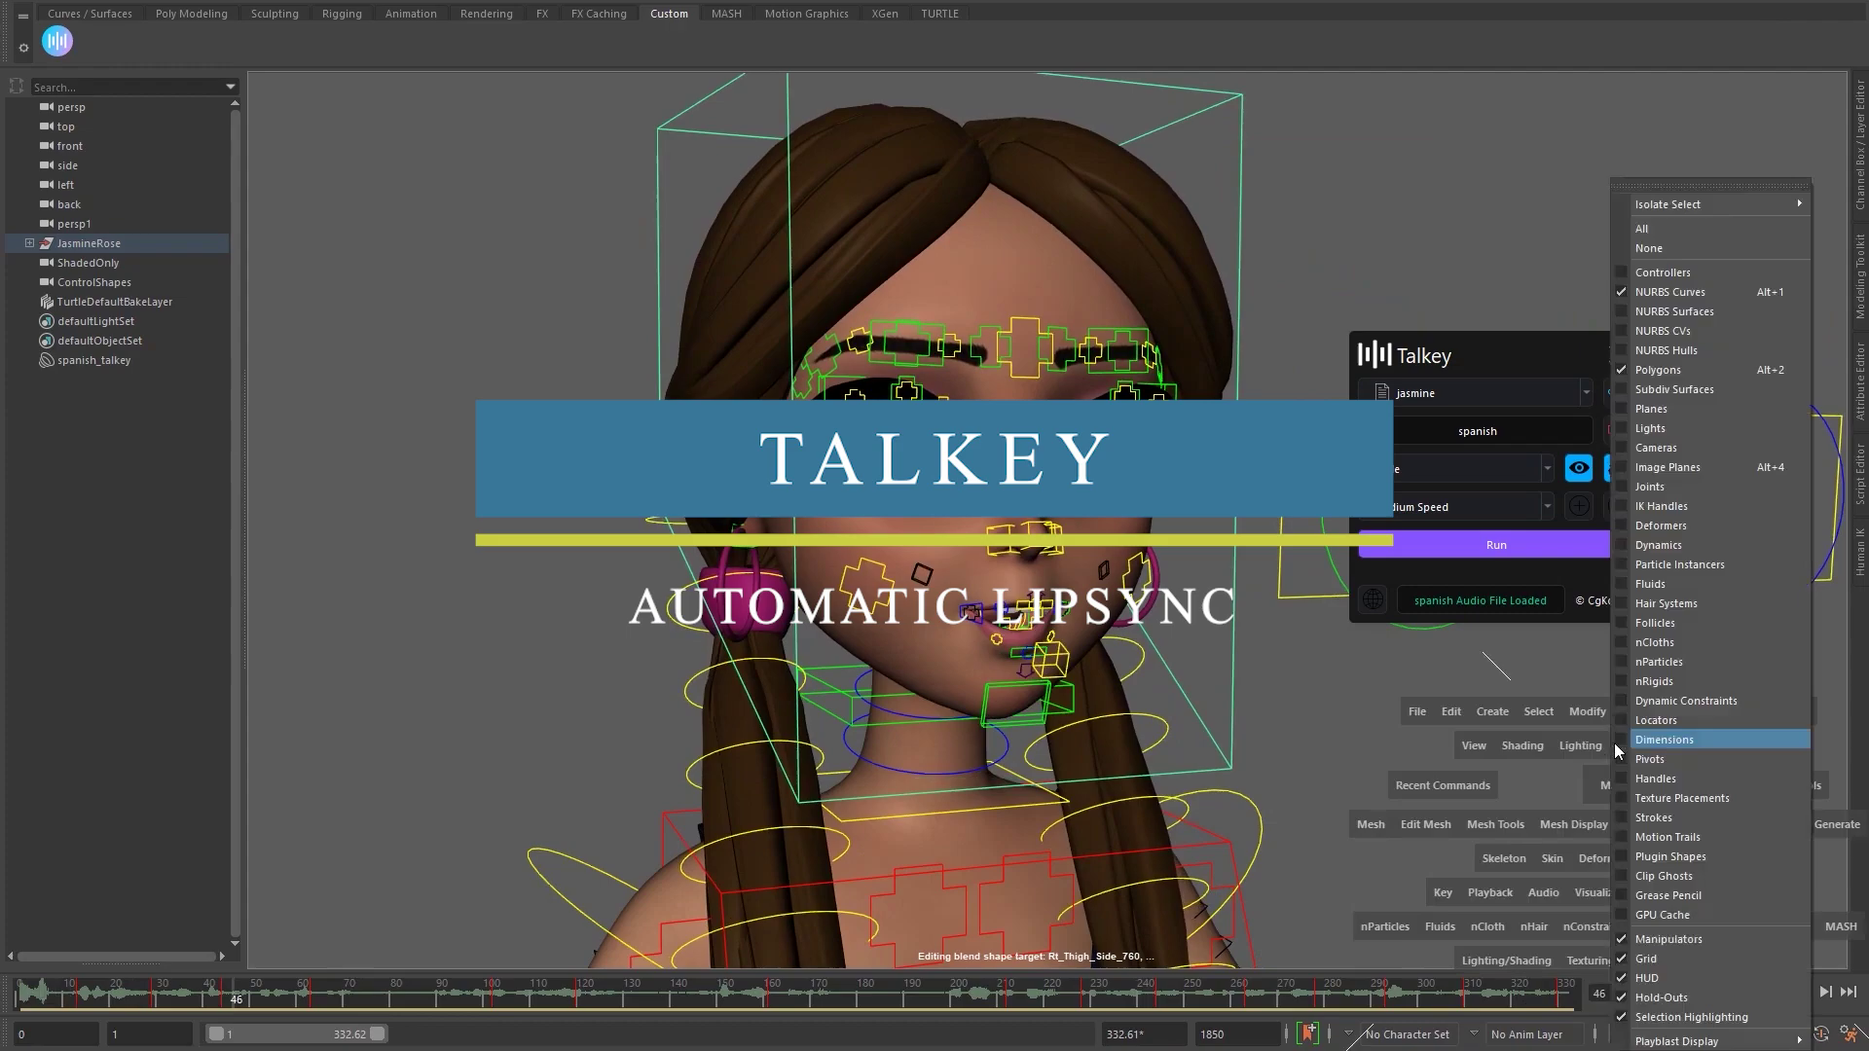
{"action": "left_click", "coordinate": [1675, 290]}
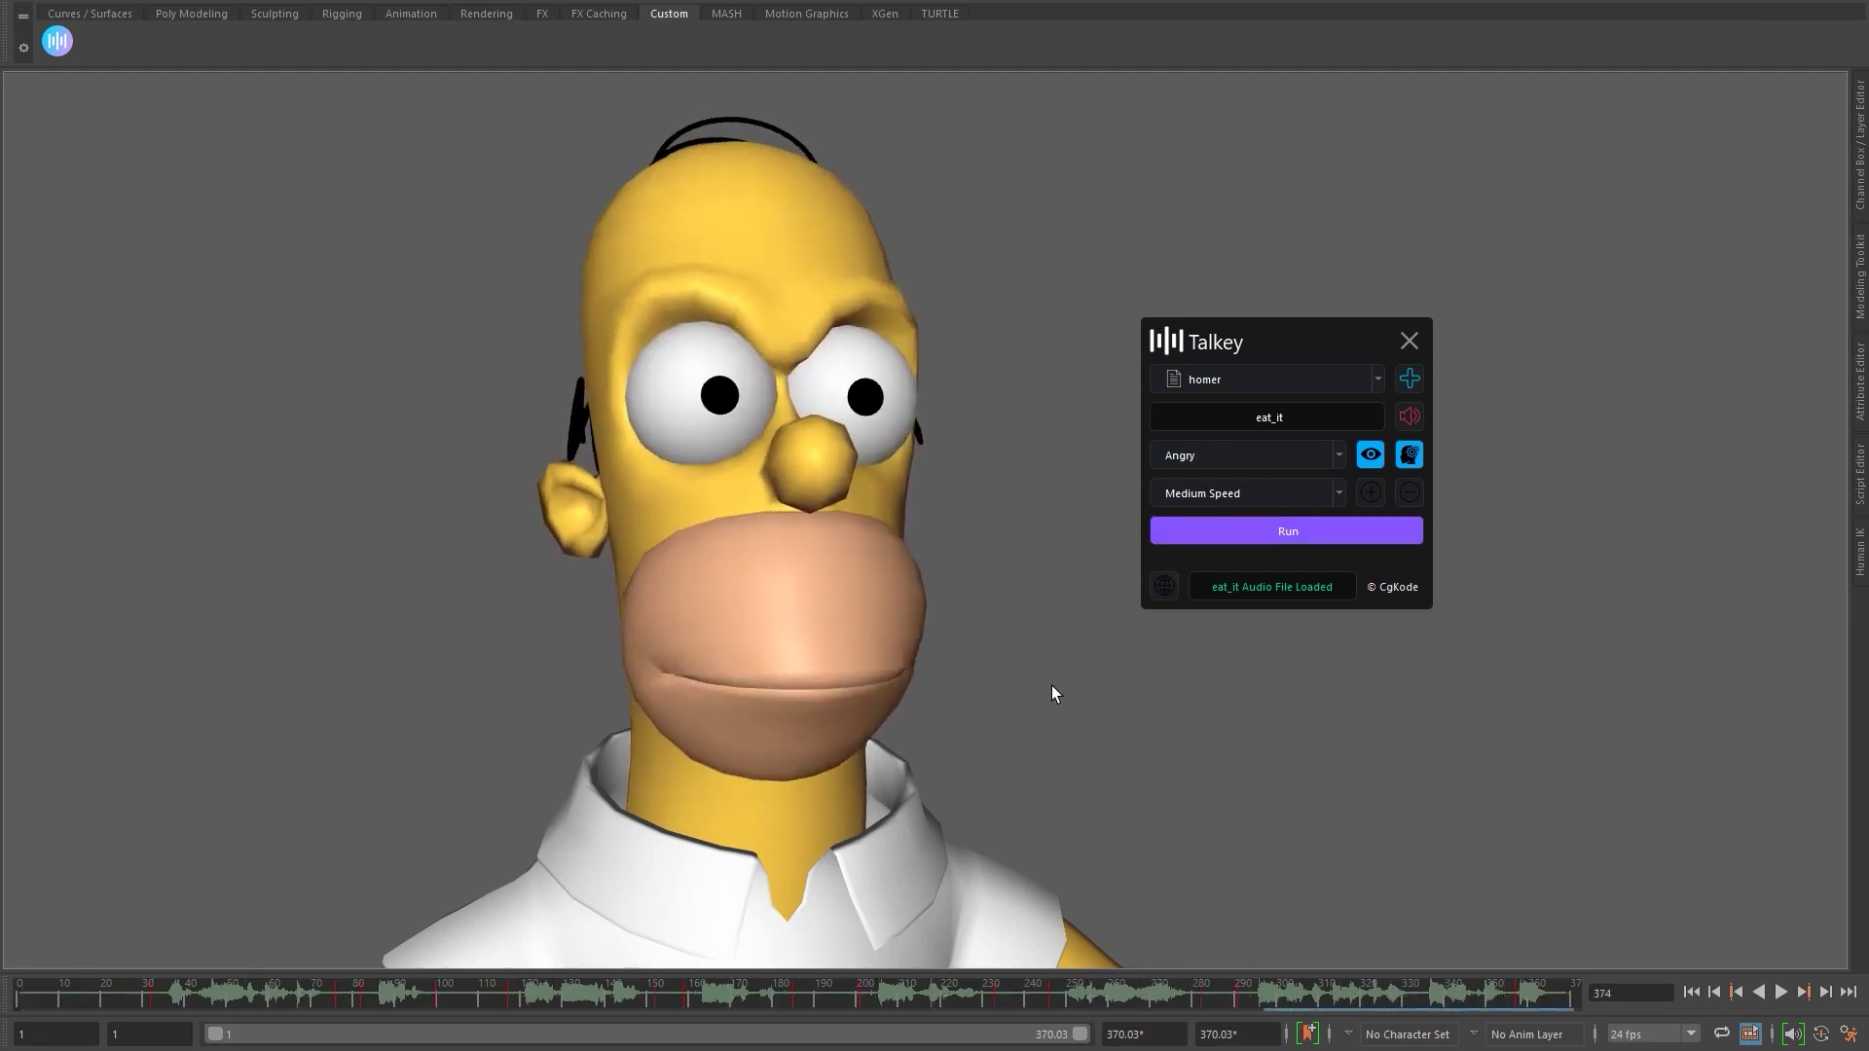
{"action": "left_click", "coordinate": [1693, 994]}
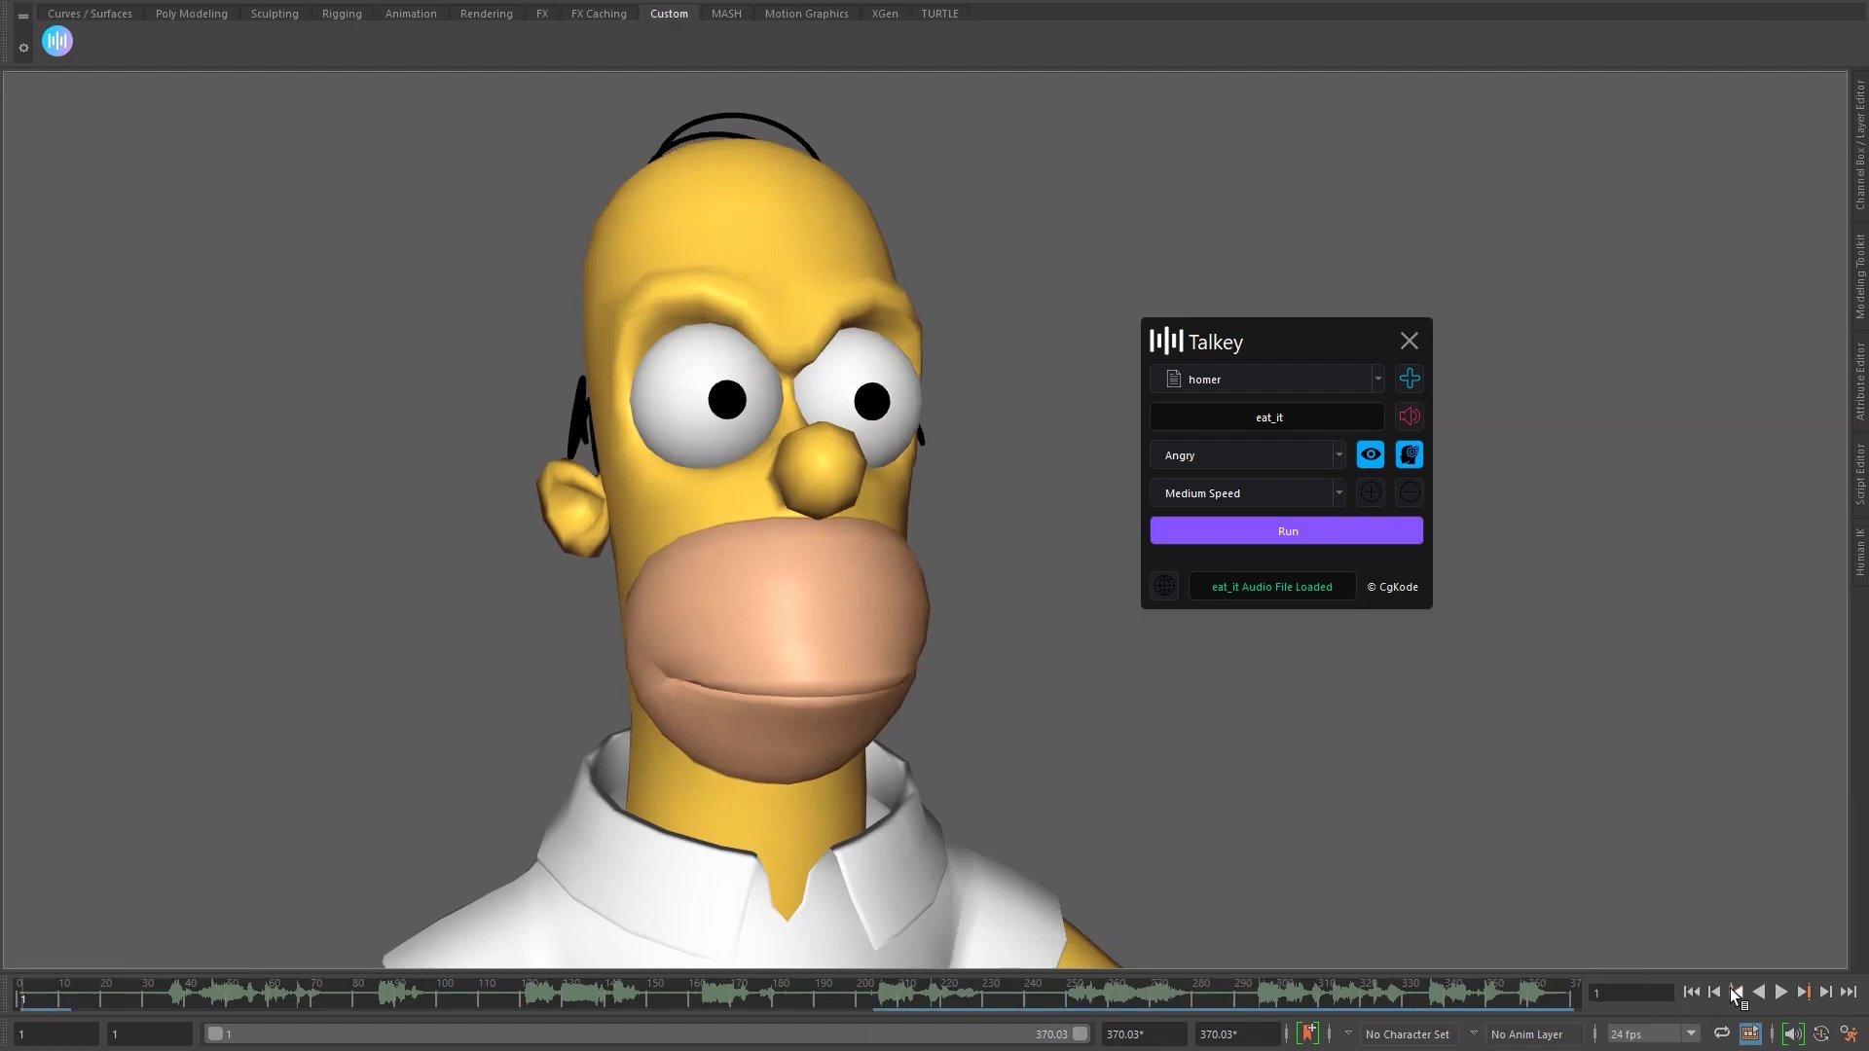
{"action": "left_click", "coordinate": [1781, 992]}
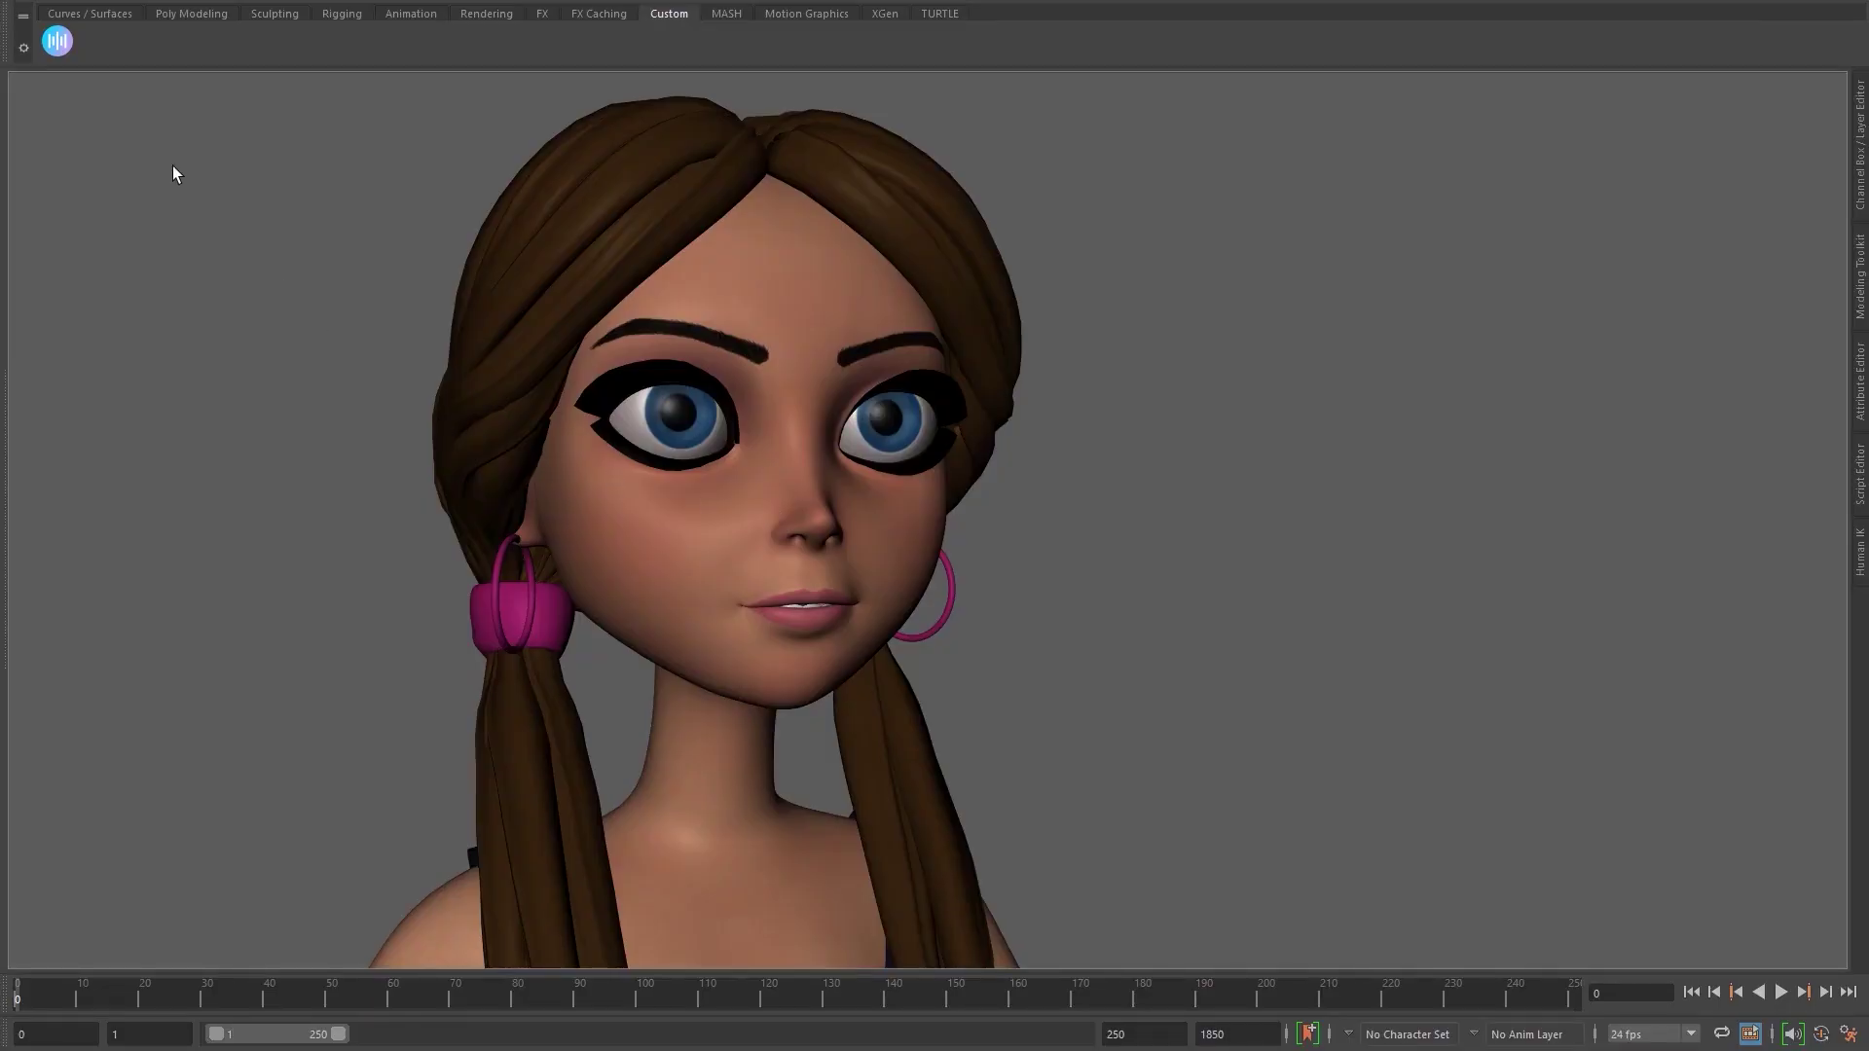
- Run Talkey on the jasmine preset with Japanese.mp3, Smile expression and Medium Speed
{"action": "left_click", "coordinate": [58, 47]}
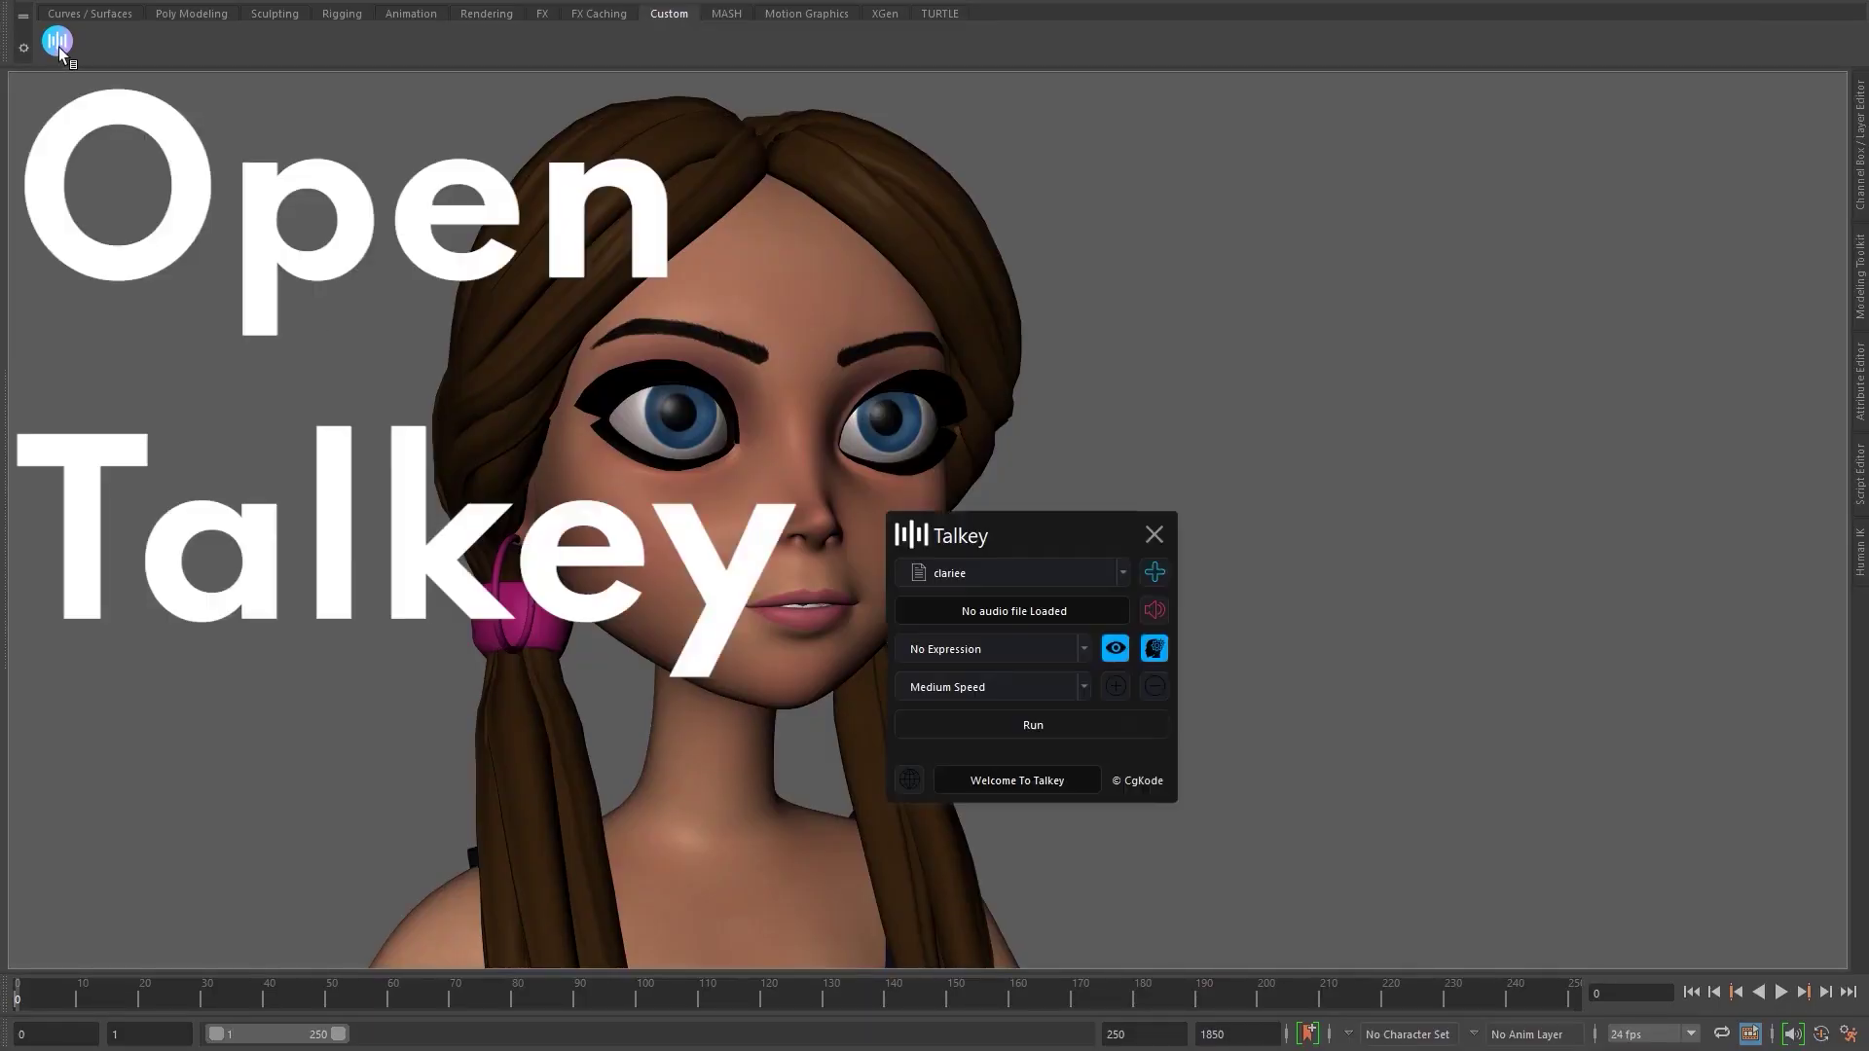
{"action": "left_click_drag", "start_coordinate": [1036, 534], "coordinate": [1240, 358]}
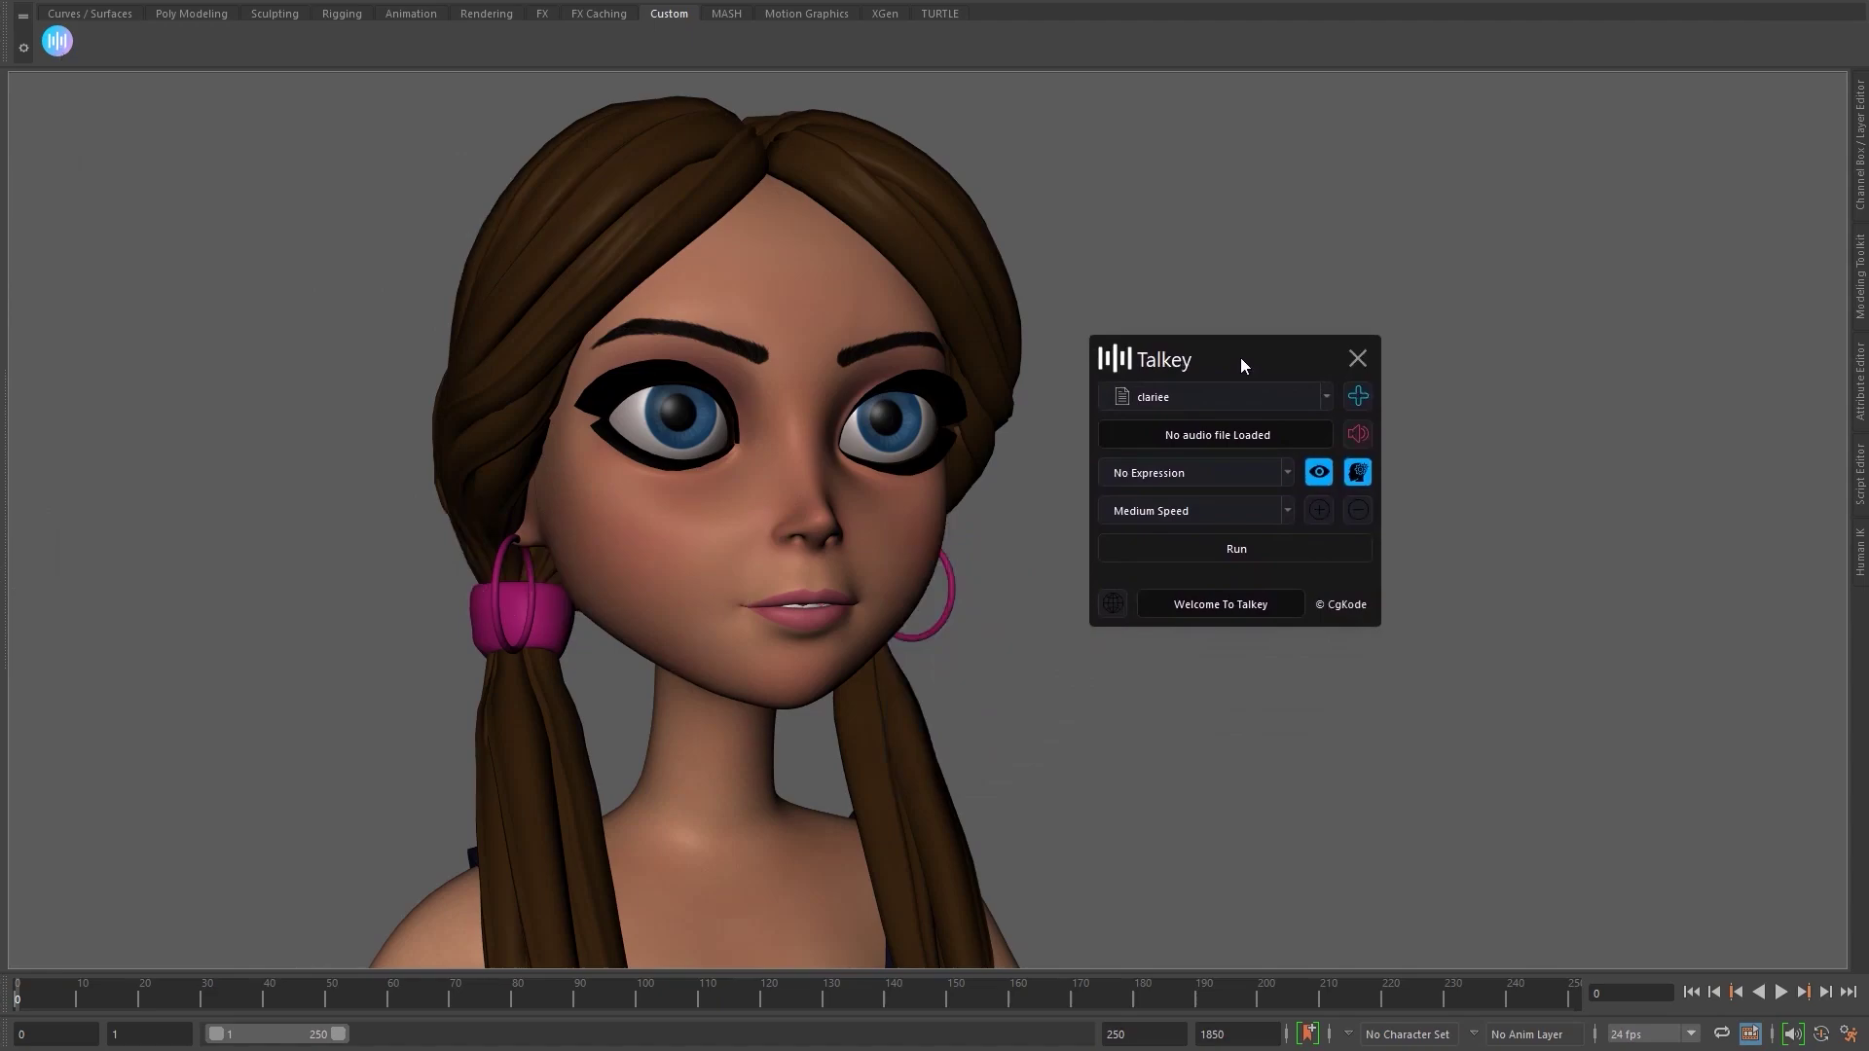
{"action": "left_click", "coordinate": [1223, 403]}
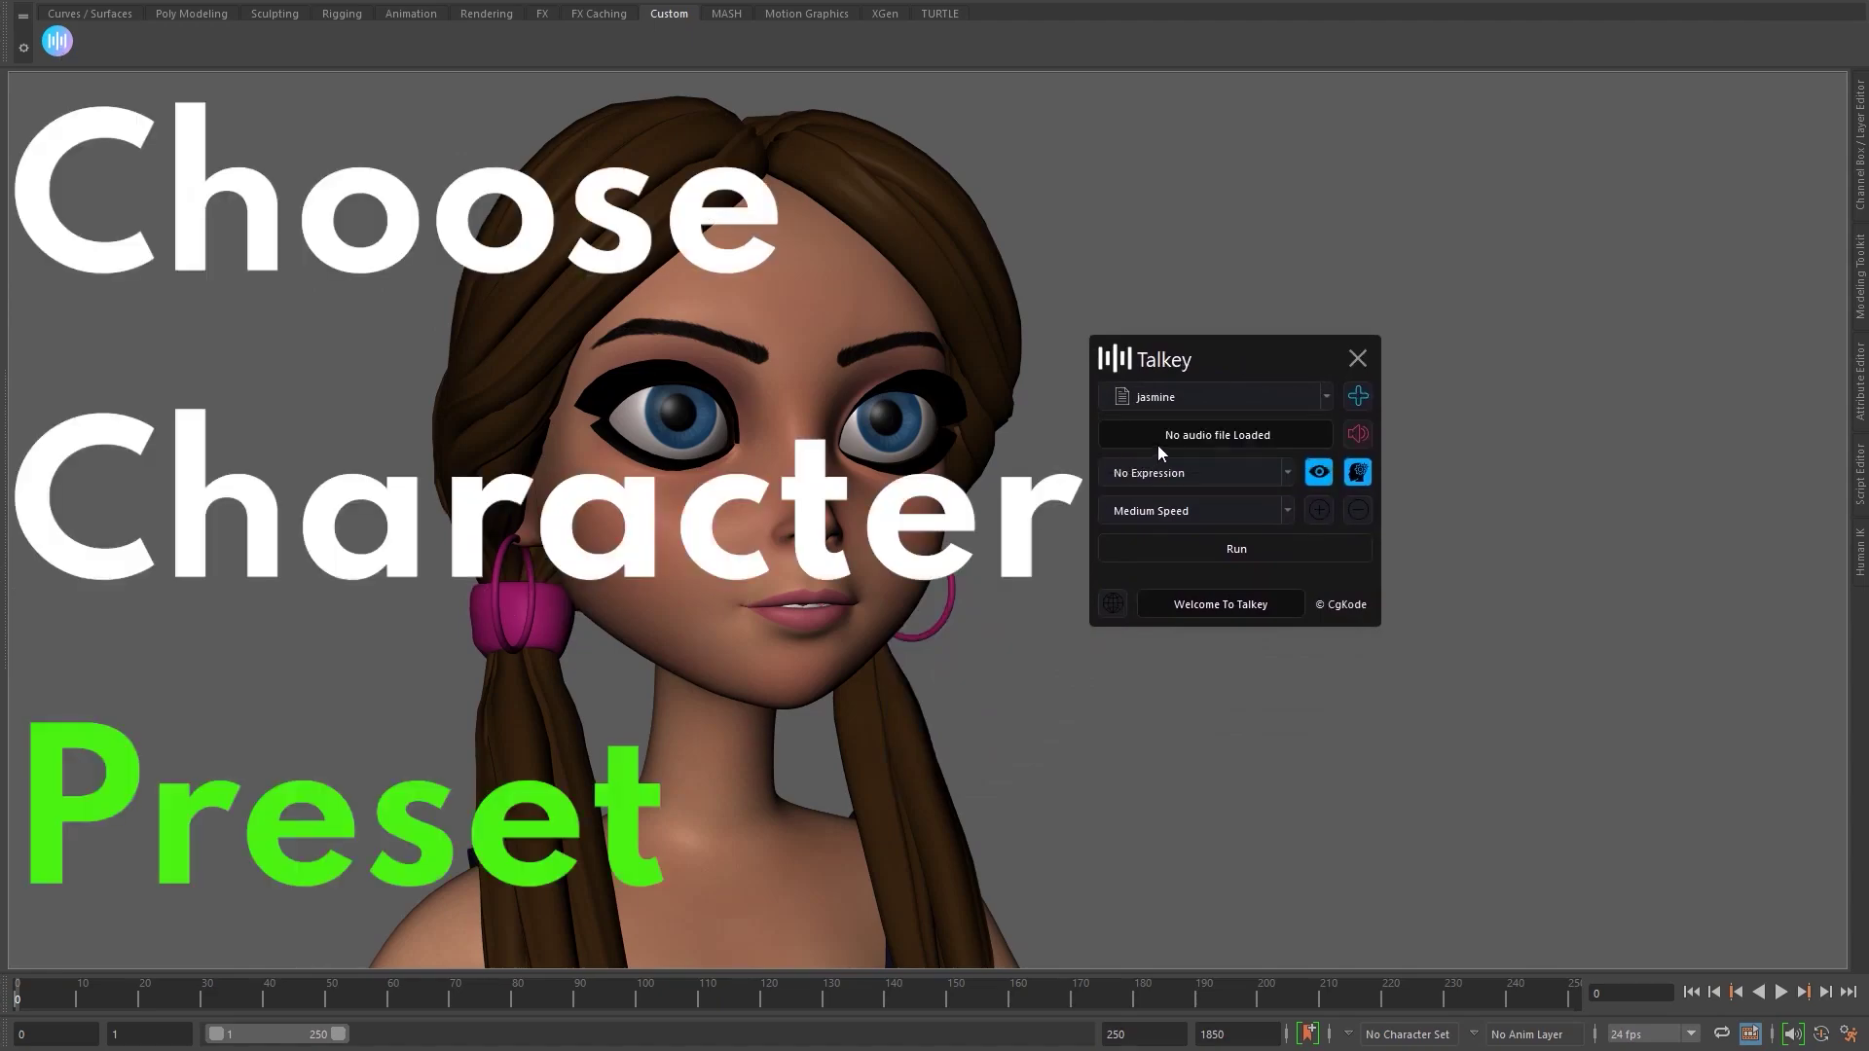
{"action": "left_click", "coordinate": [1358, 436]}
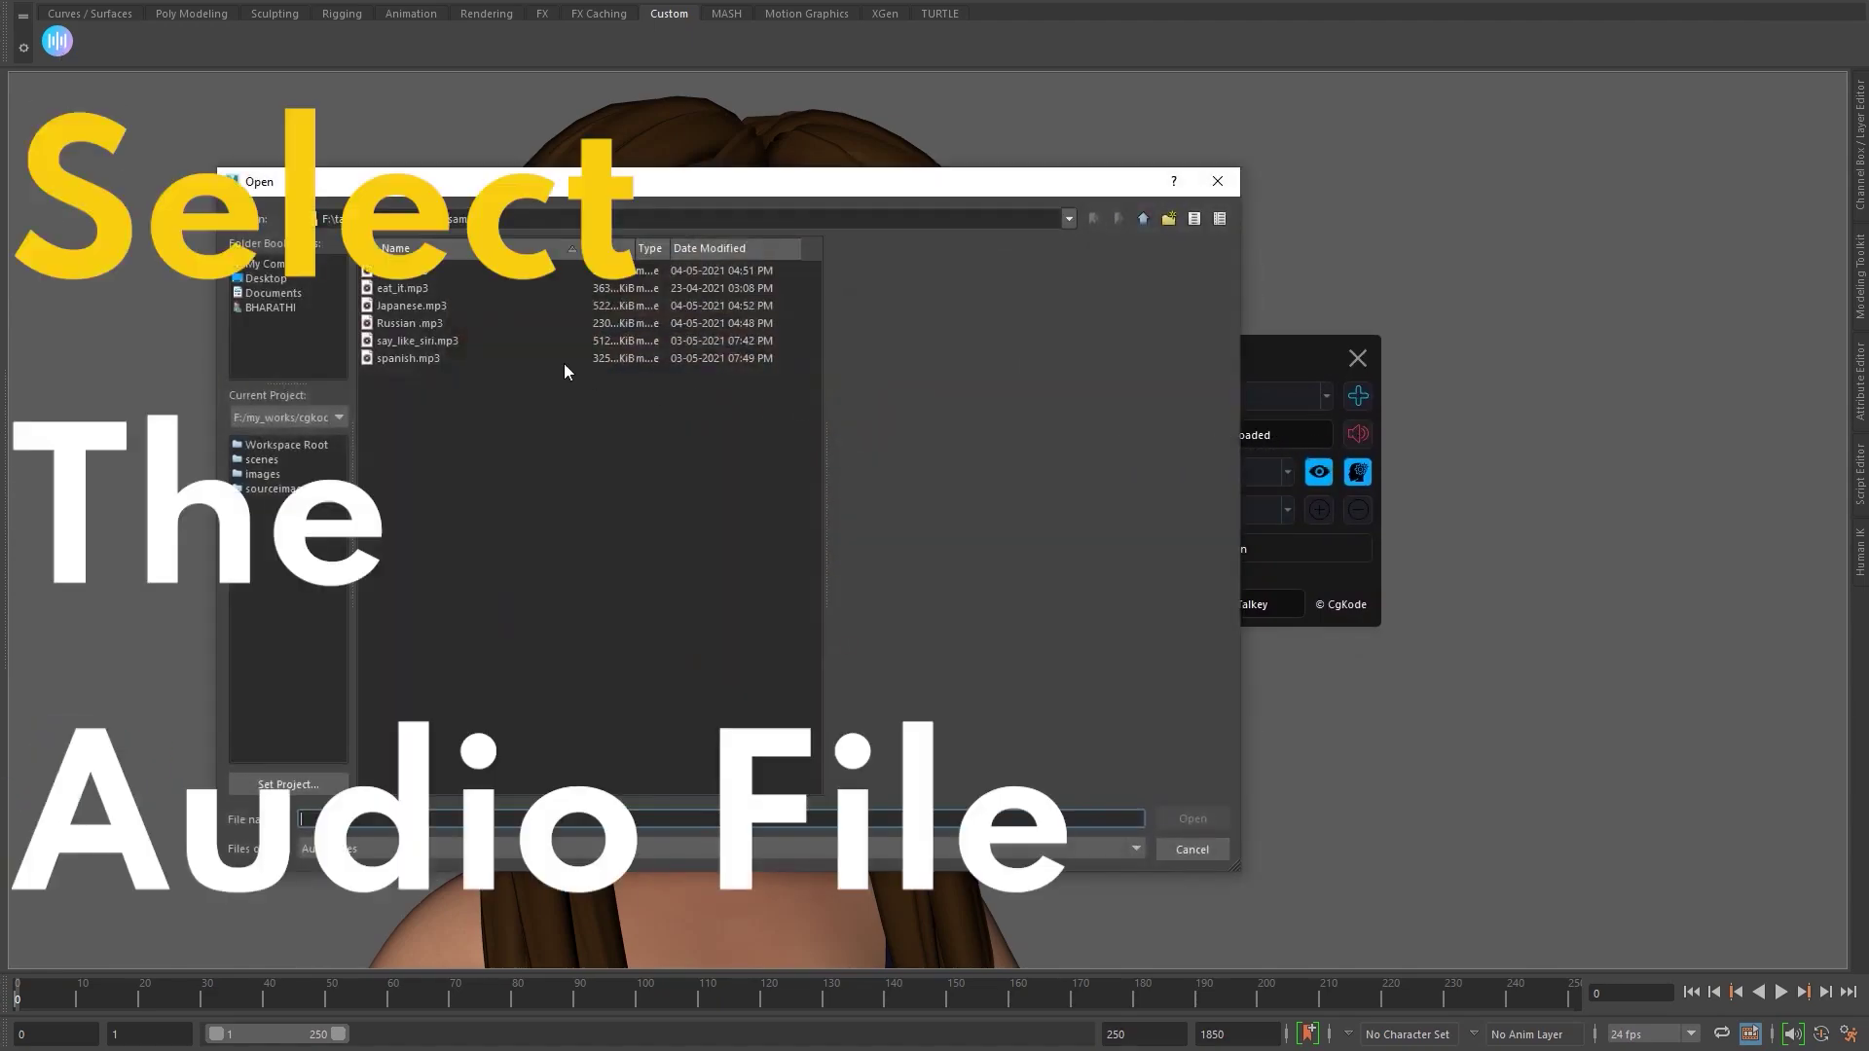
{"action": "left_click", "coordinate": [1172, 816]}
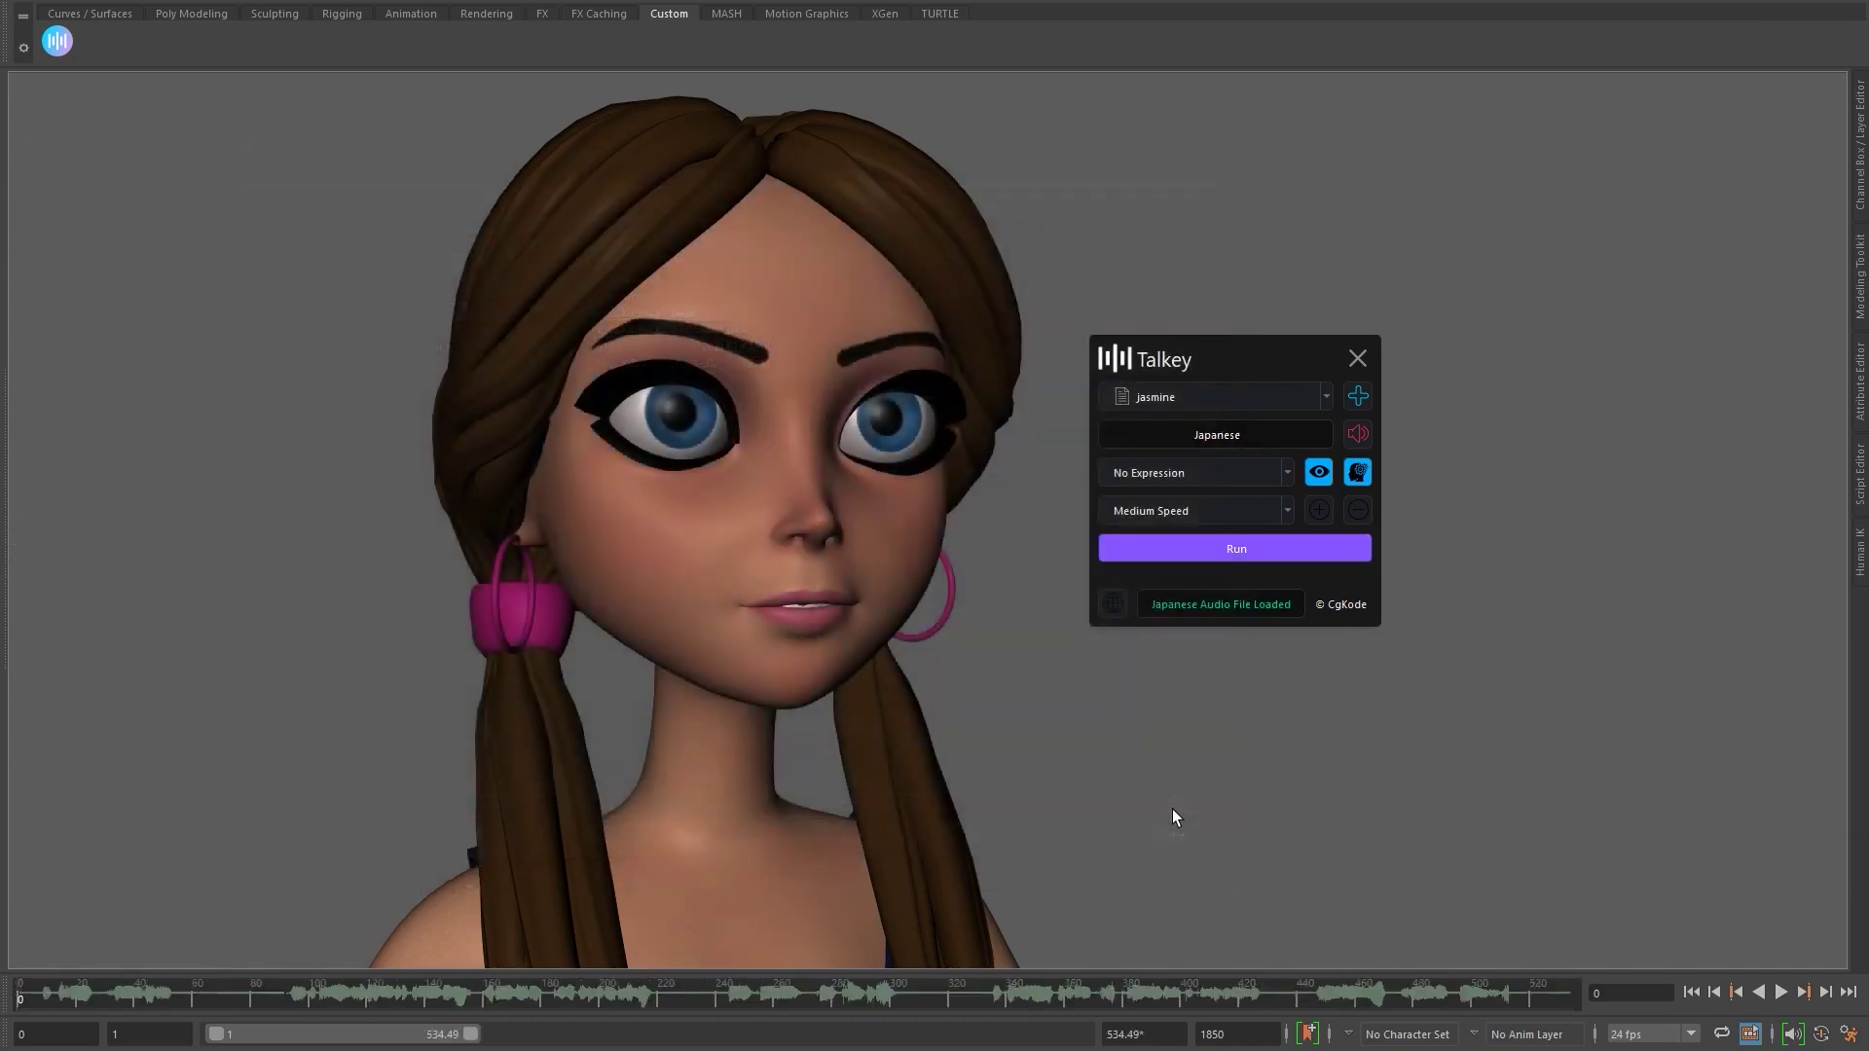
{"action": "left_click", "coordinate": [1244, 472]}
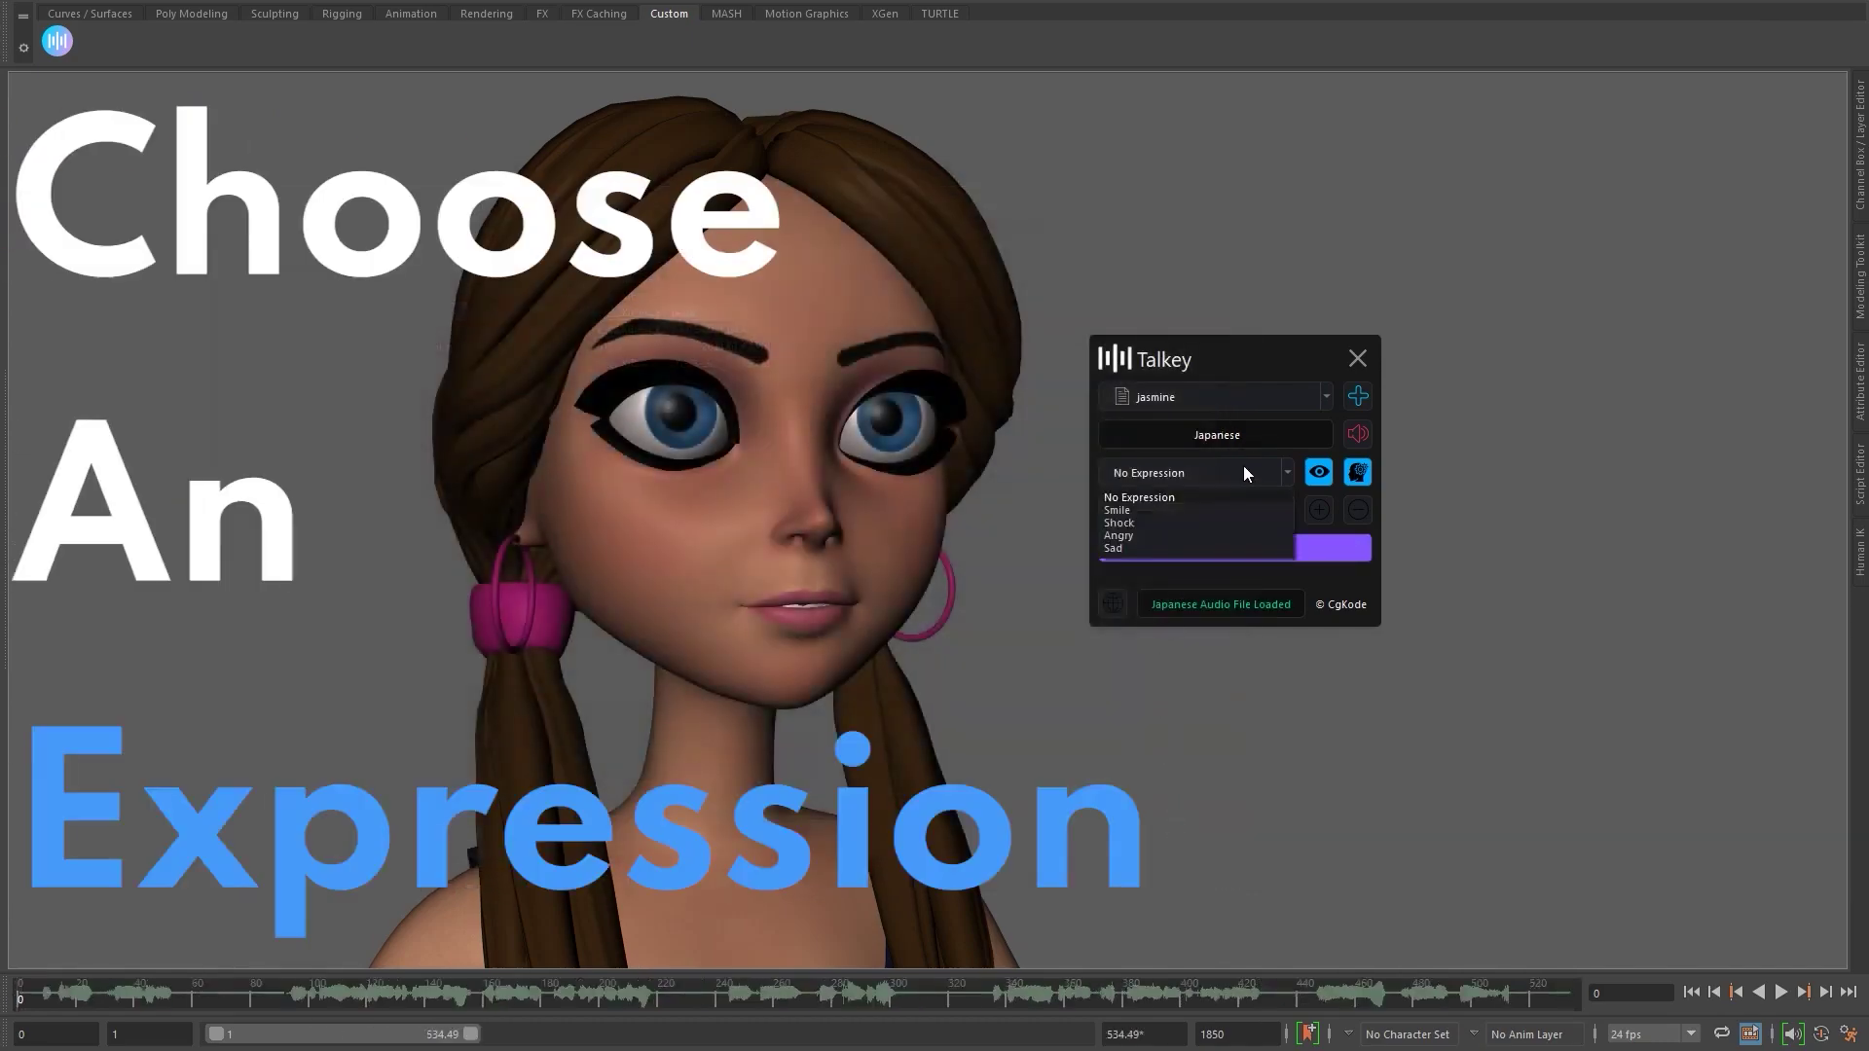
{"action": "left_click", "coordinate": [1125, 506]}
{"action": "left_click", "coordinate": [1185, 511]}
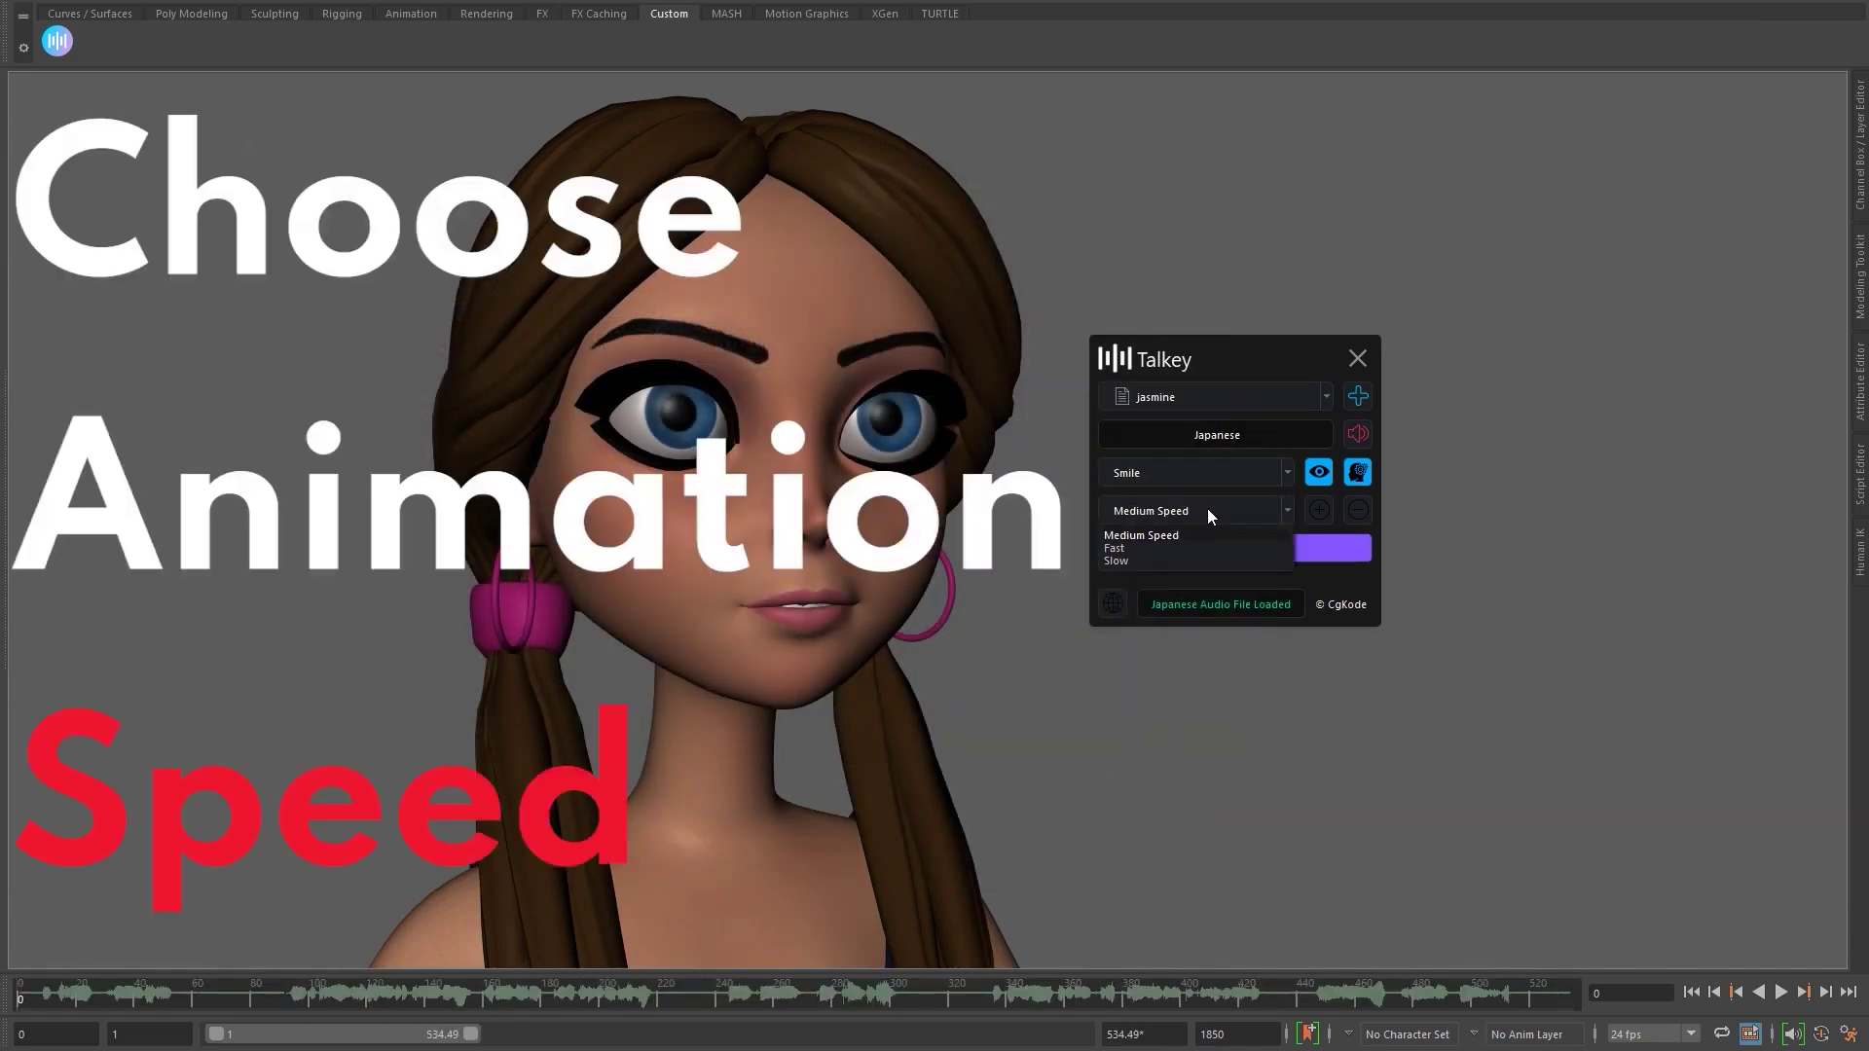
{"action": "left_click", "coordinate": [1129, 534]}
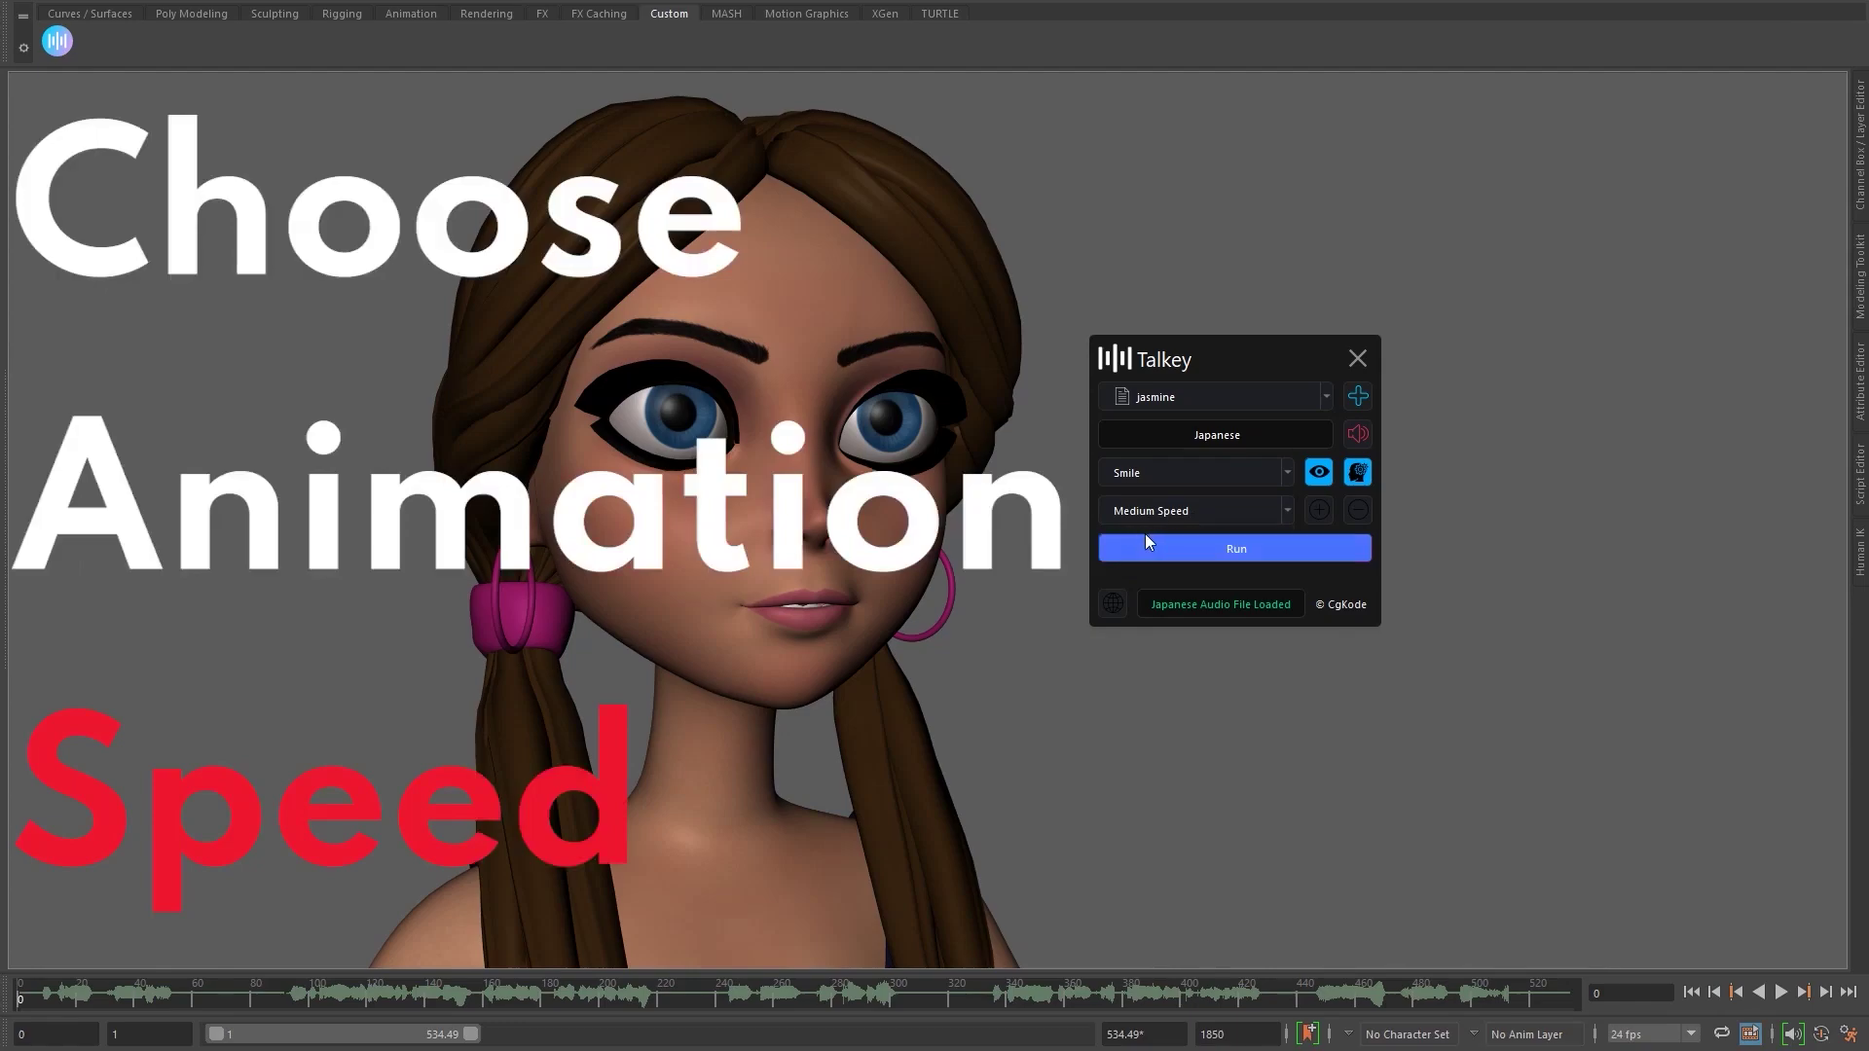
{"action": "left_click", "coordinate": [1242, 551]}
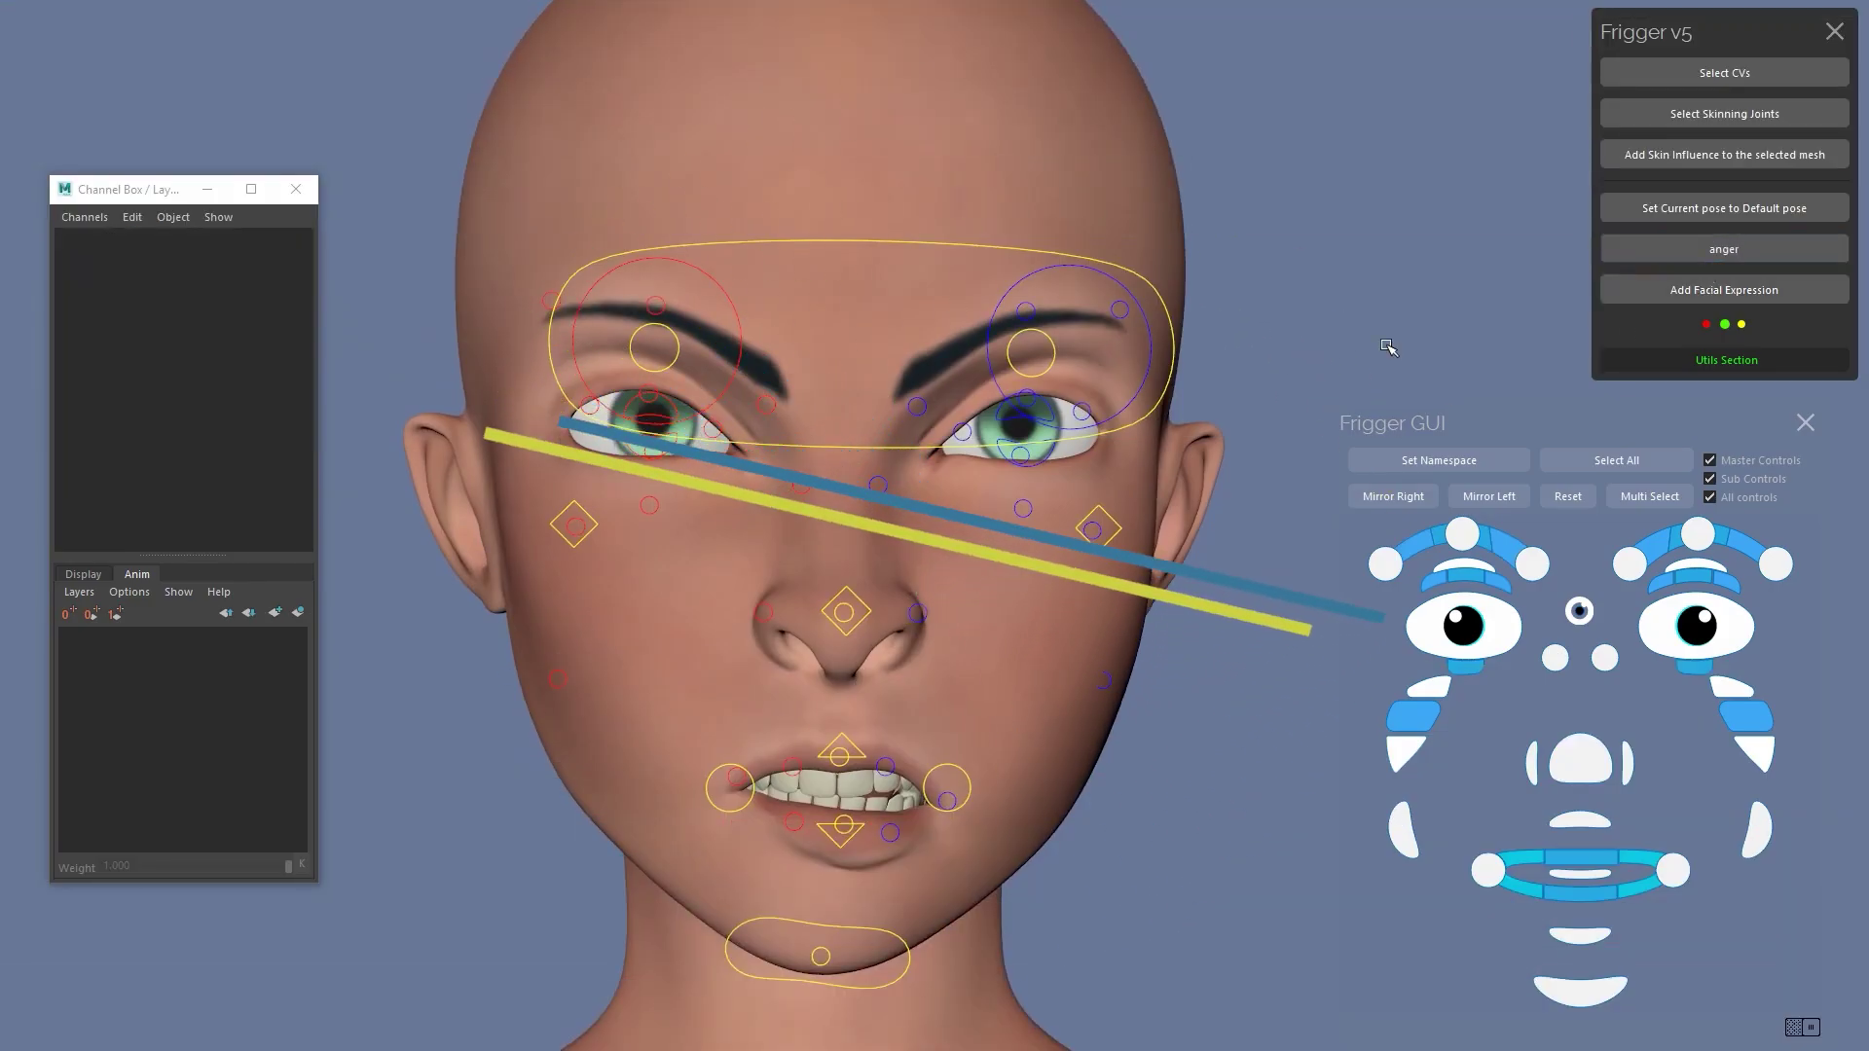
- Add Frigger's anger facial expression and place the left eyebrow joints on the creature
{"action": "left_click", "coordinate": [1689, 292]}
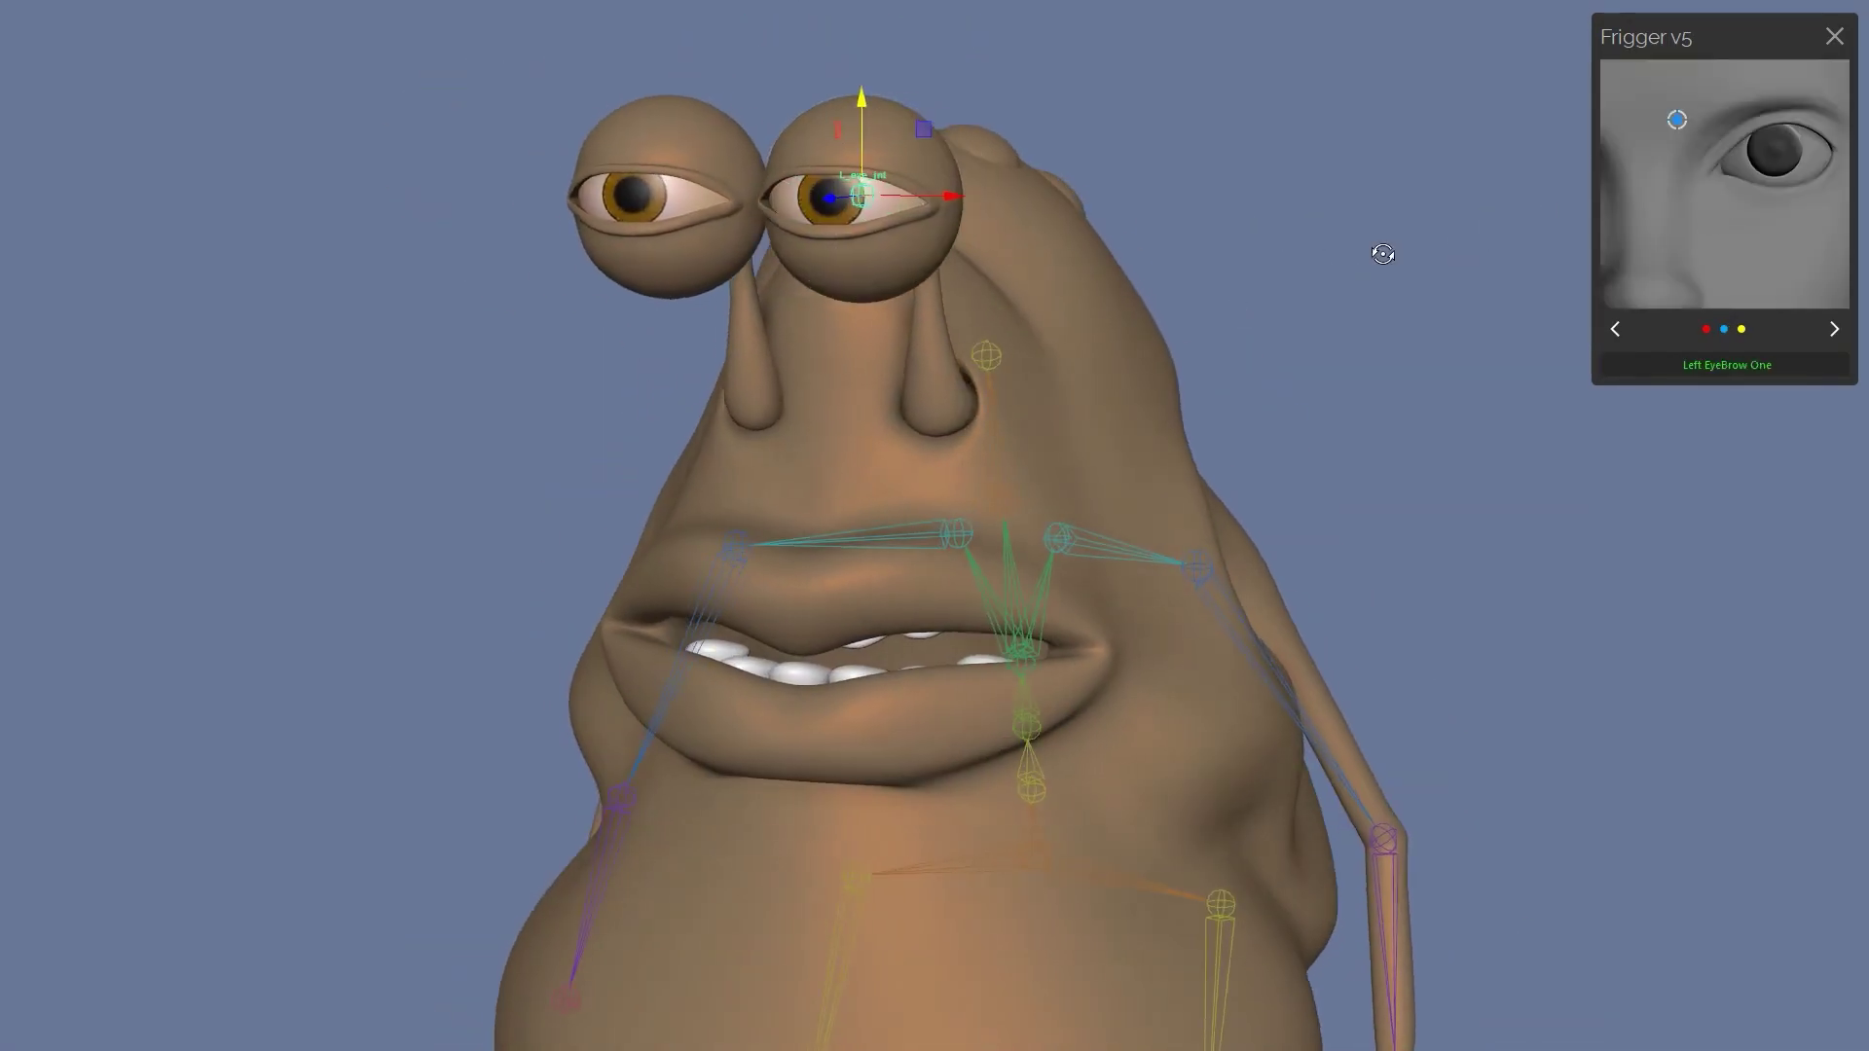
{"action": "left_click", "coordinate": [1834, 331]}
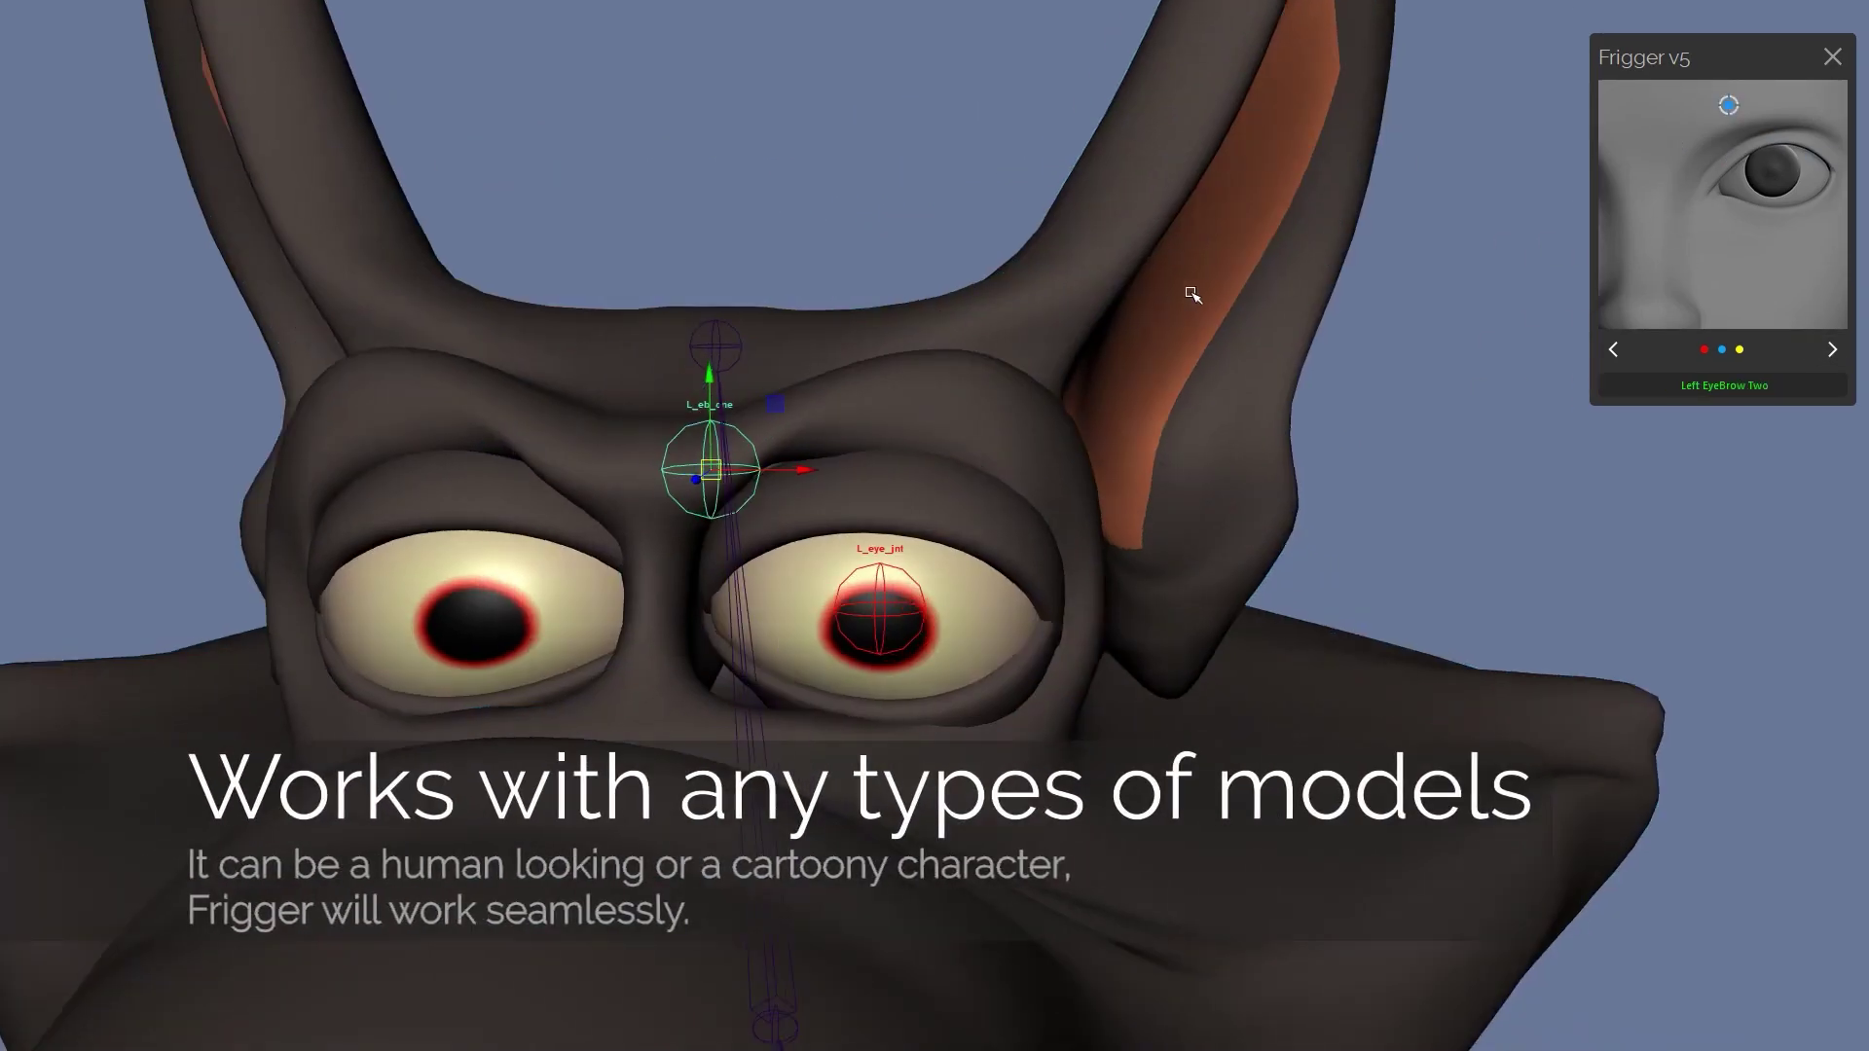
{"action": "left_click", "coordinate": [1192, 293]}
{"action": "left_click", "coordinate": [913, 394]}
{"action": "left_click", "coordinate": [1062, 477]}
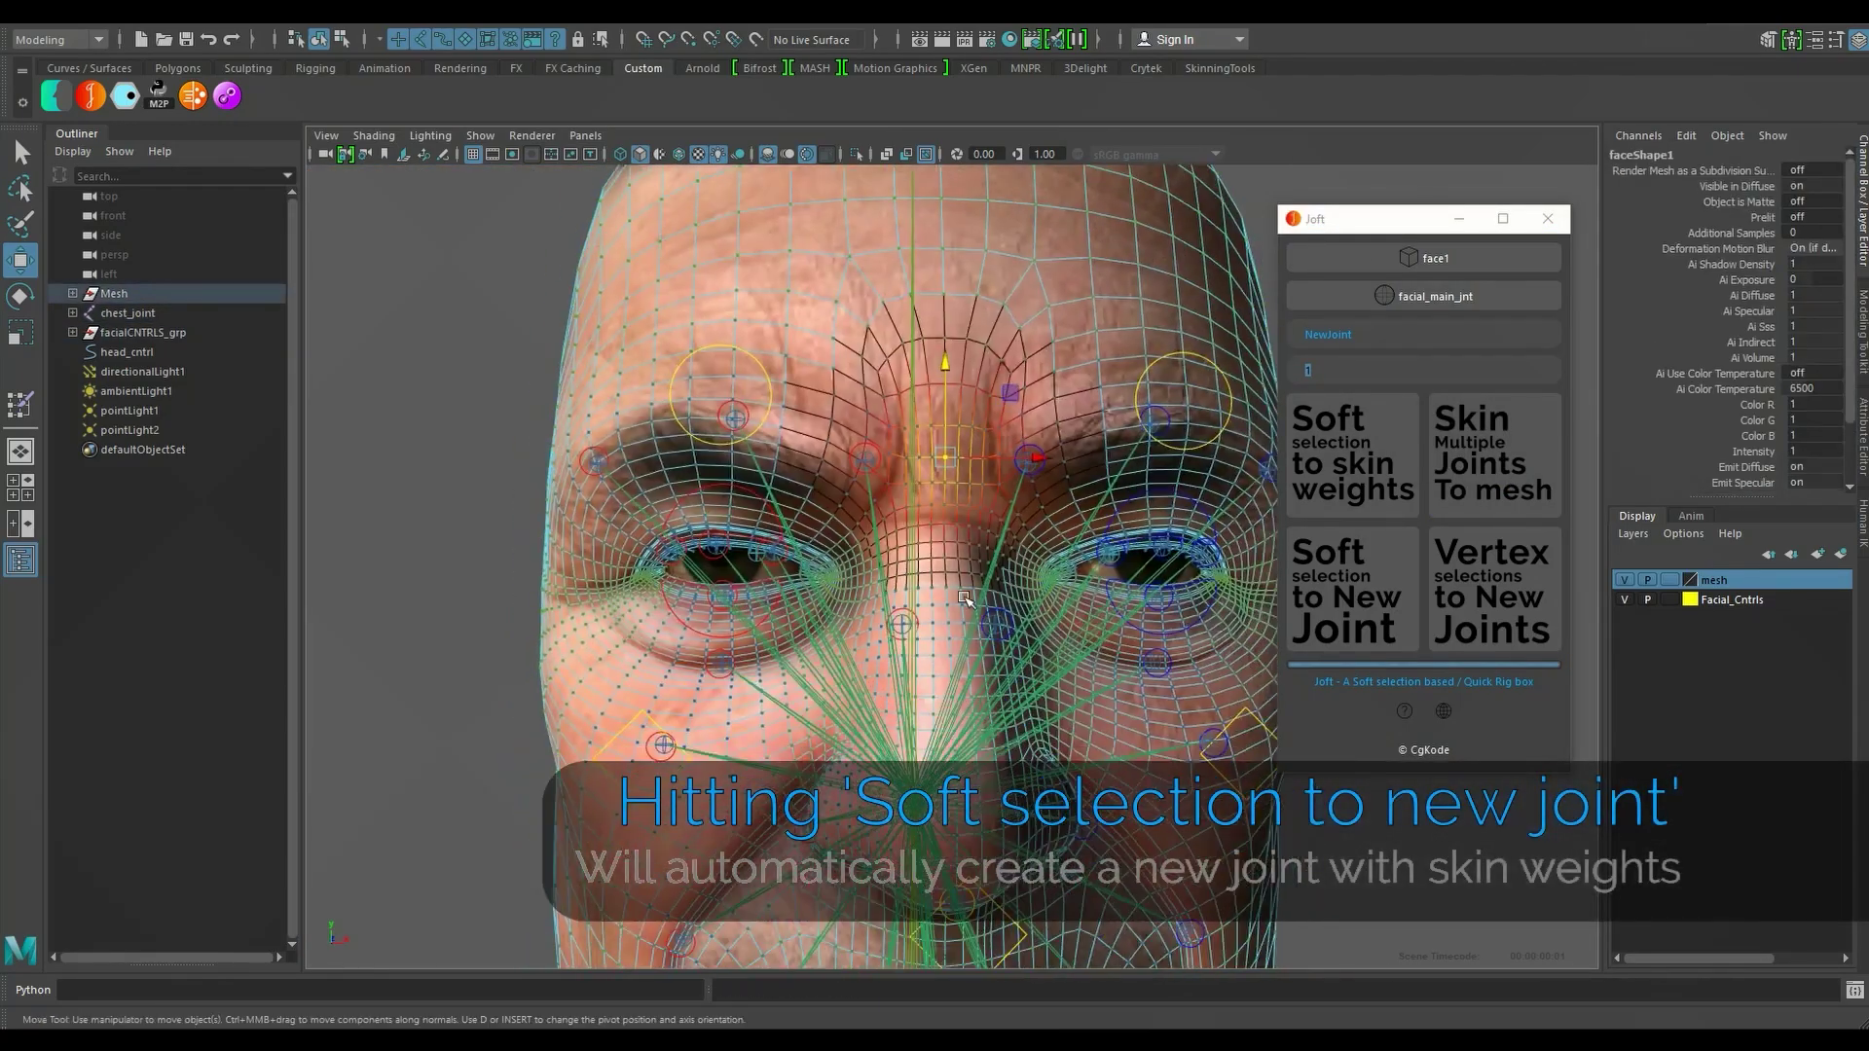
- Create NewJoint on the man's face from the soft selection with Joft
{"action": "left_click", "coordinate": [1347, 604]}
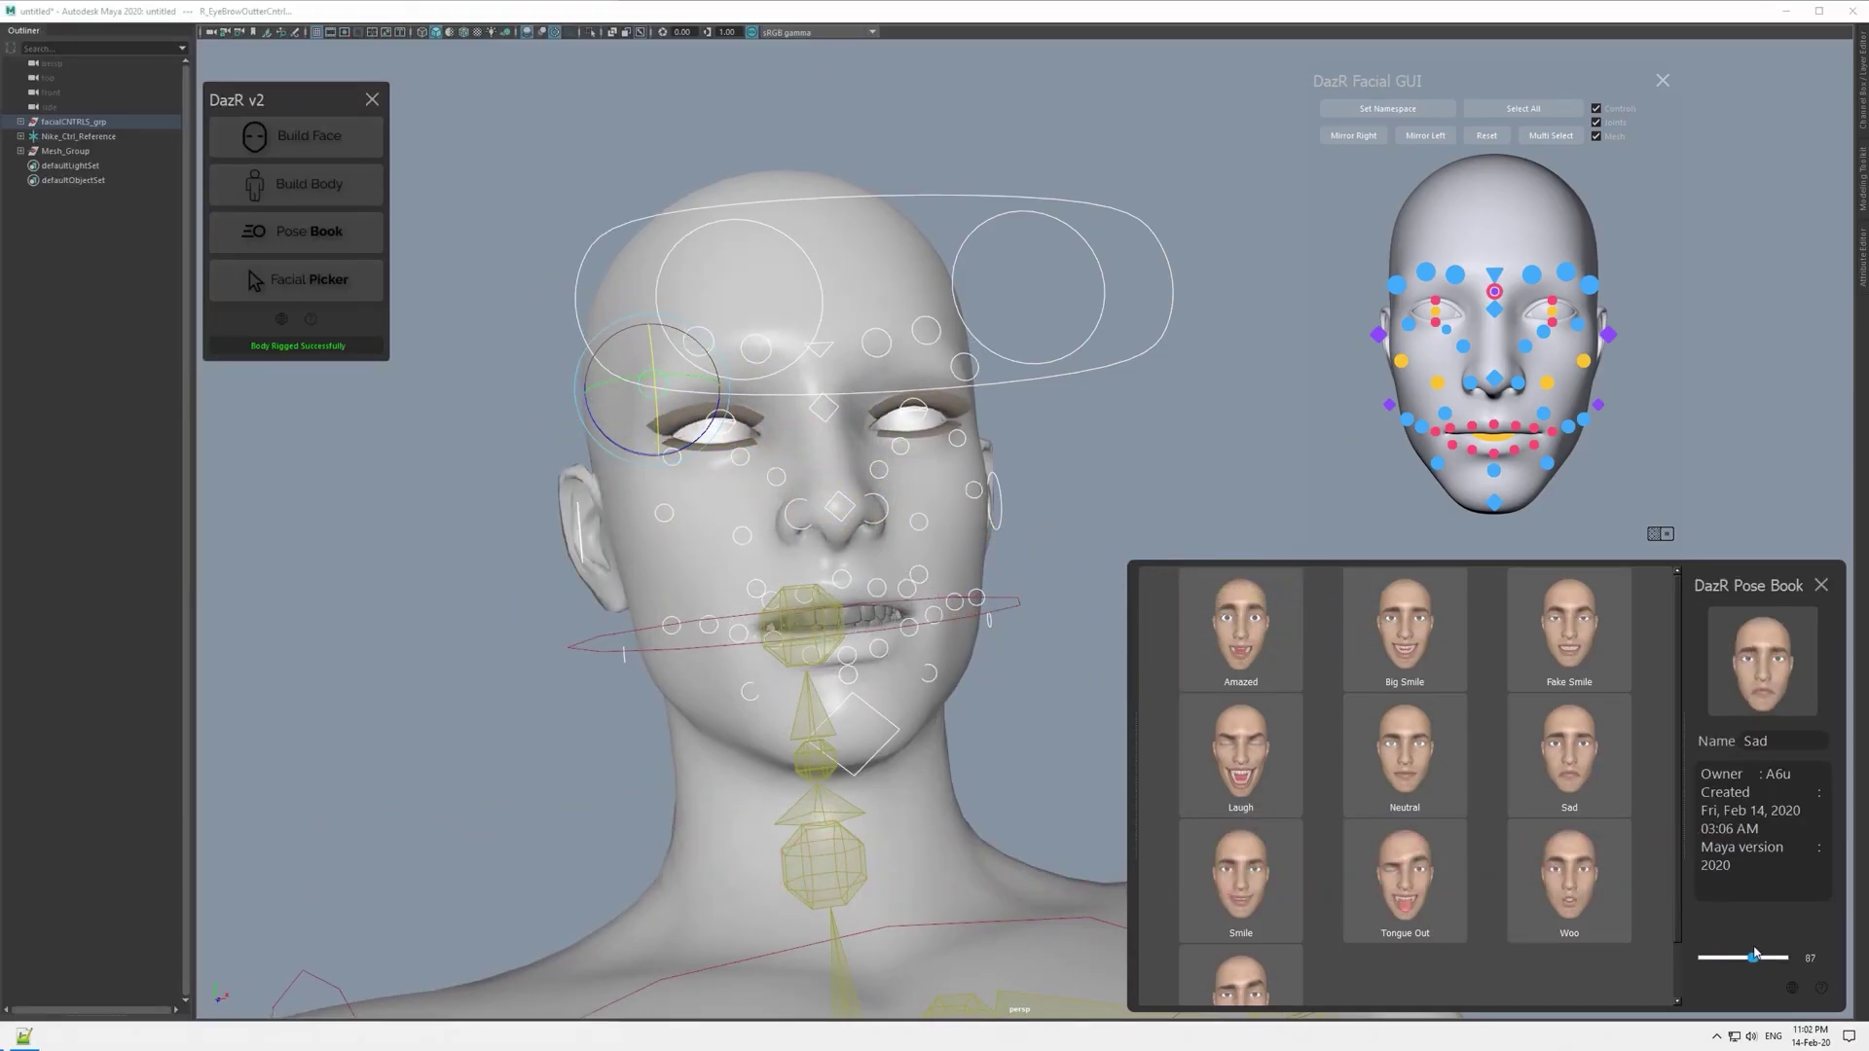
- Apply the Tongue Out face pose at reduced weight, then pose the body and jaw
{"action": "left_click", "coordinate": [1448, 902]}
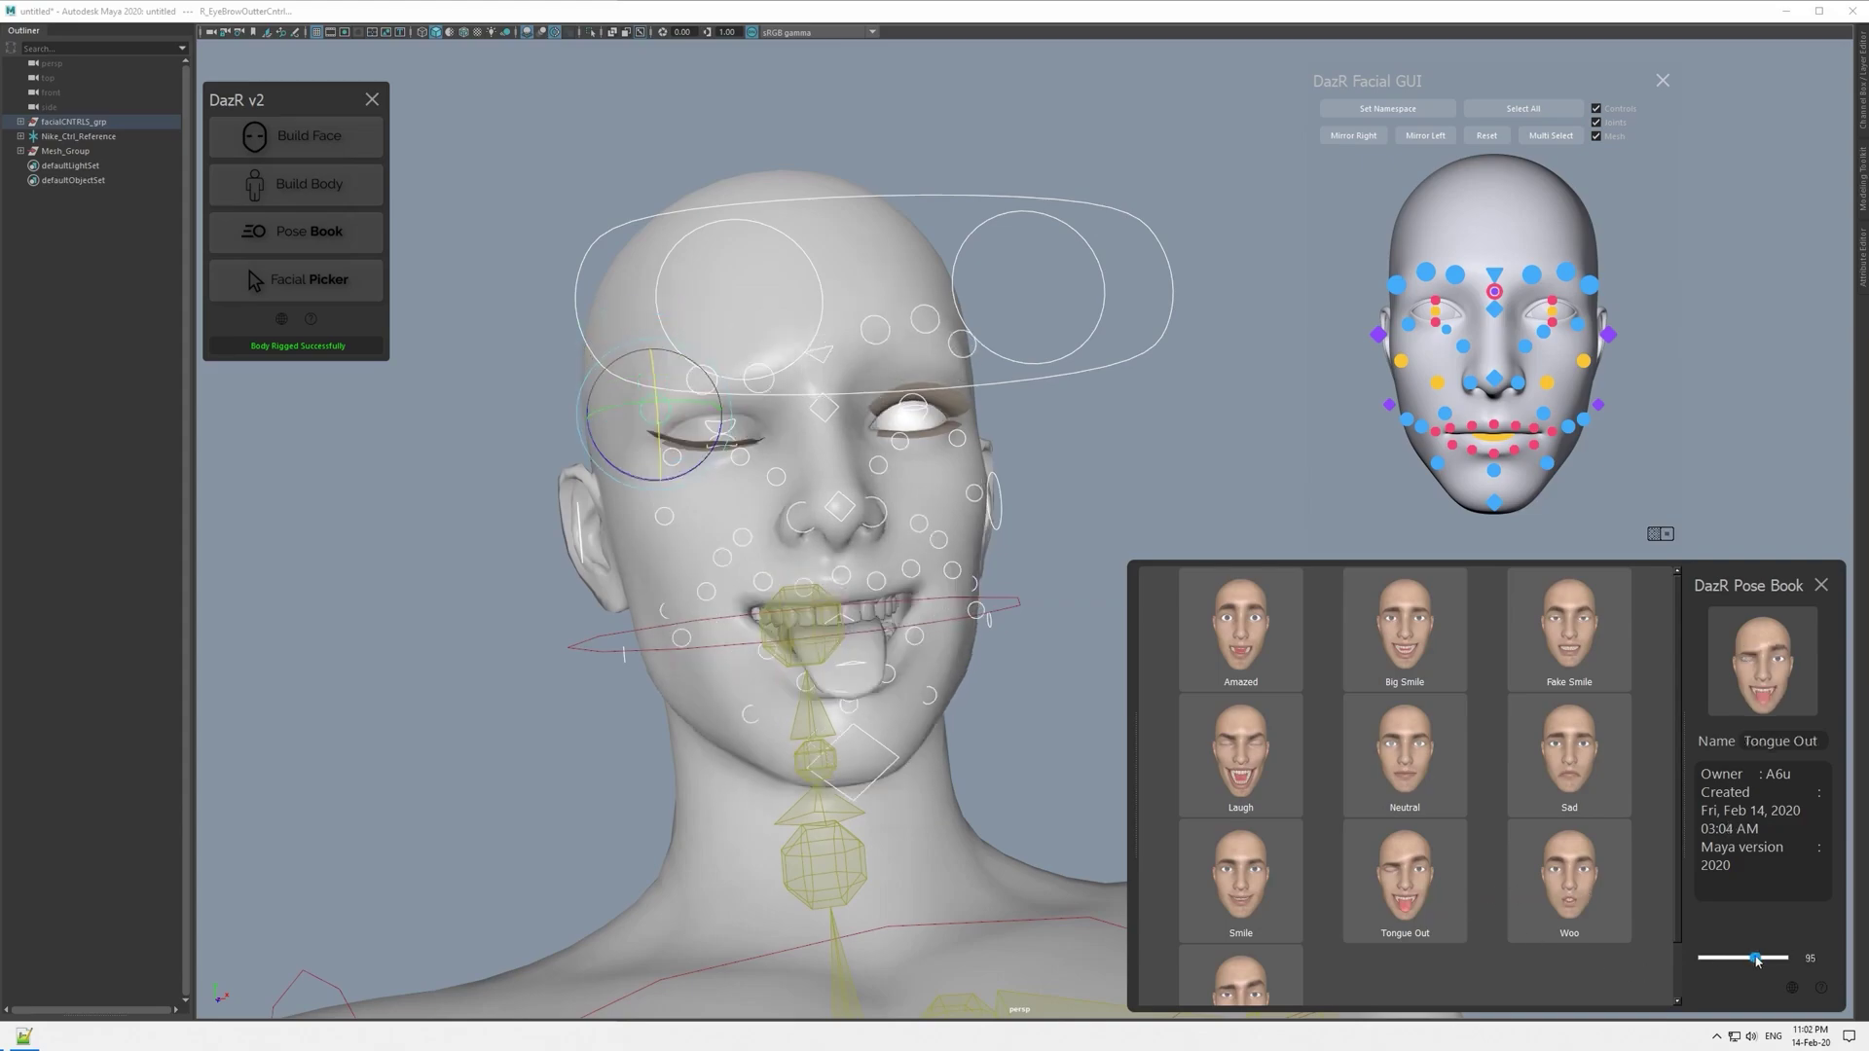
{"action": "left_click_drag", "start_coordinate": [1757, 961], "coordinate": [1731, 961]}
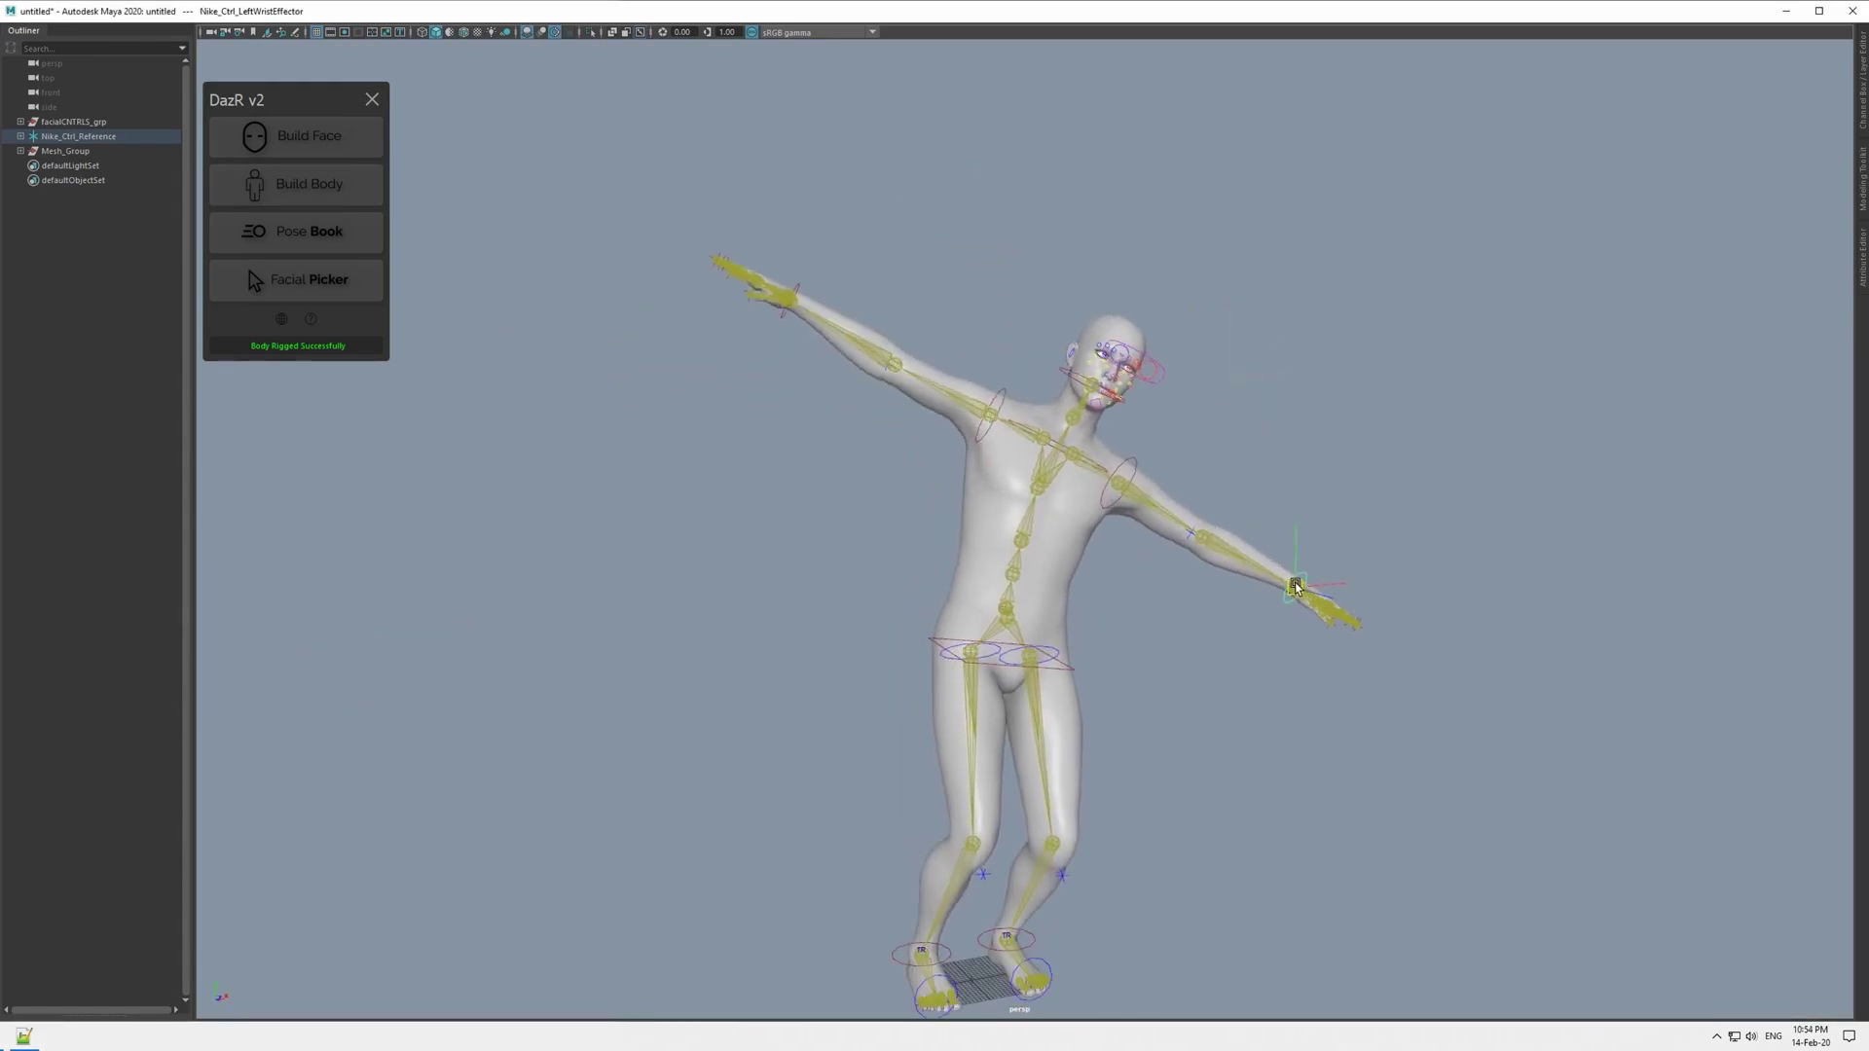
{"action": "left_click_drag", "start_coordinate": [1058, 399], "coordinate": [842, 392]}
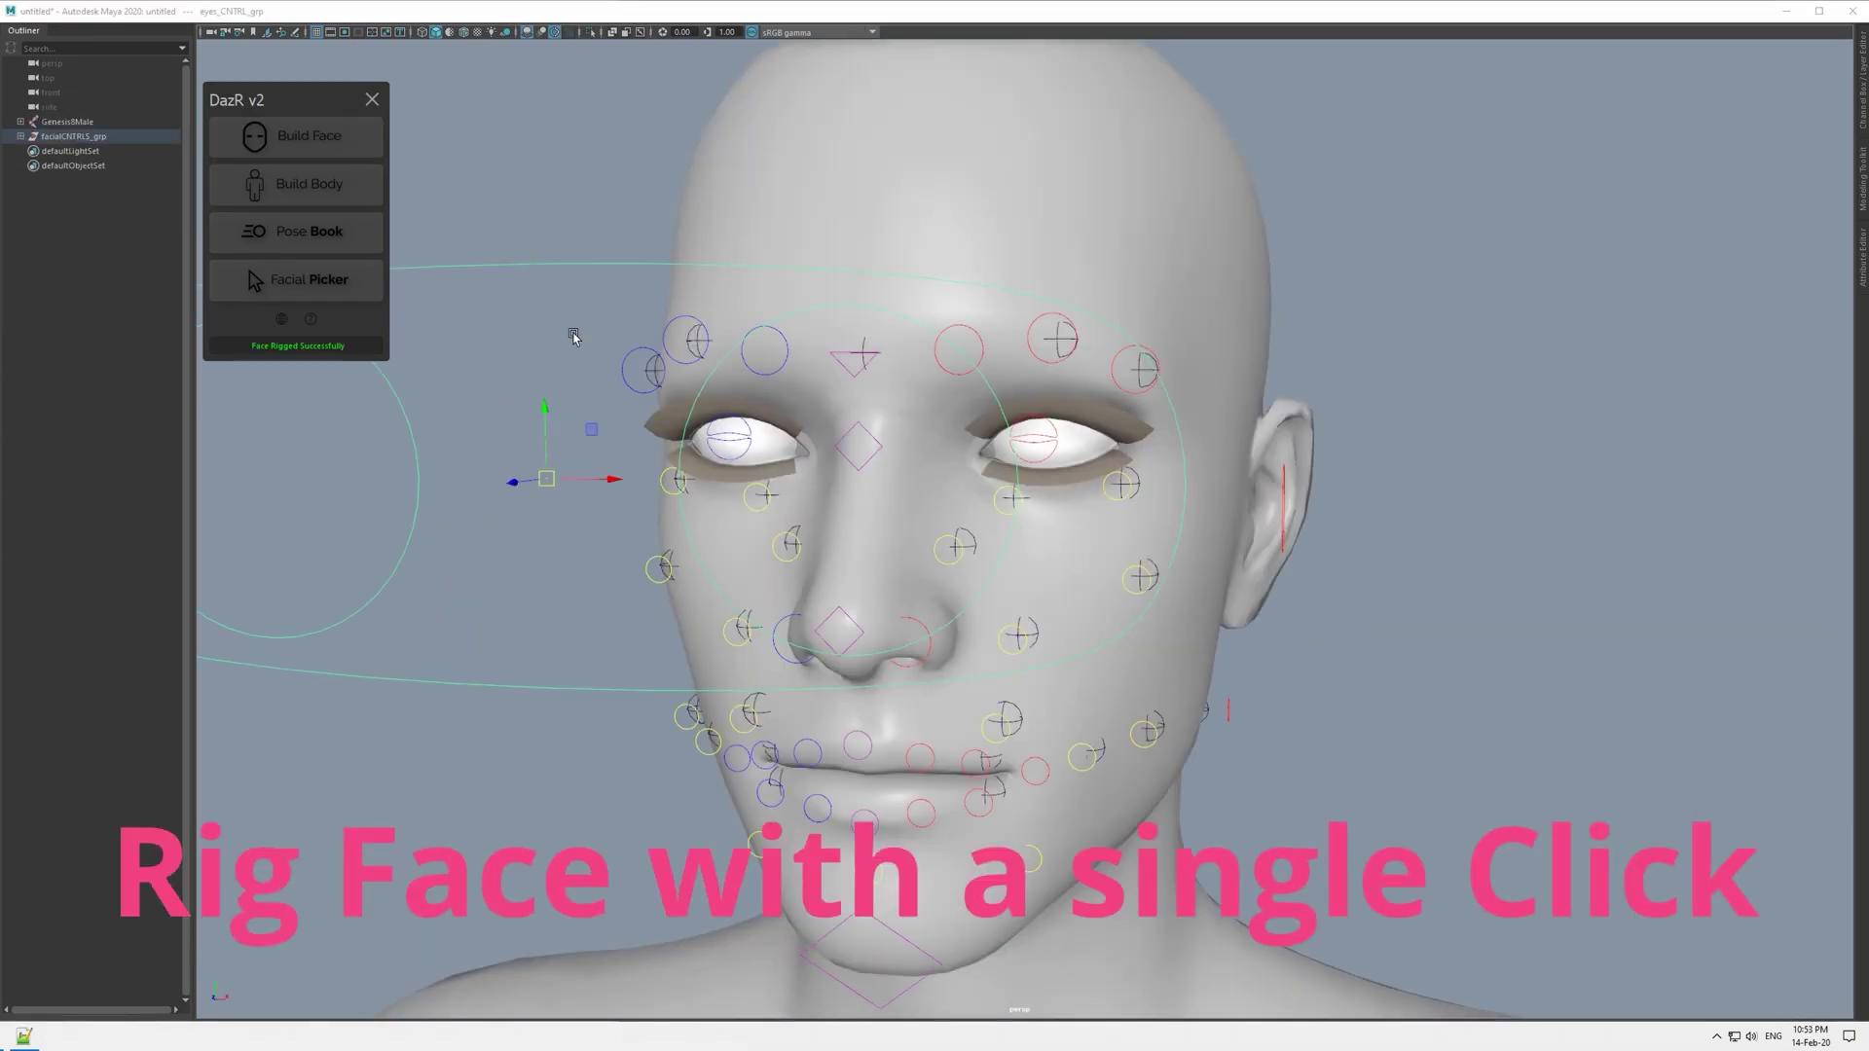
{"action": "scroll", "coordinate": [574, 336], "scroll_direction": "down", "scroll_amount": 5}
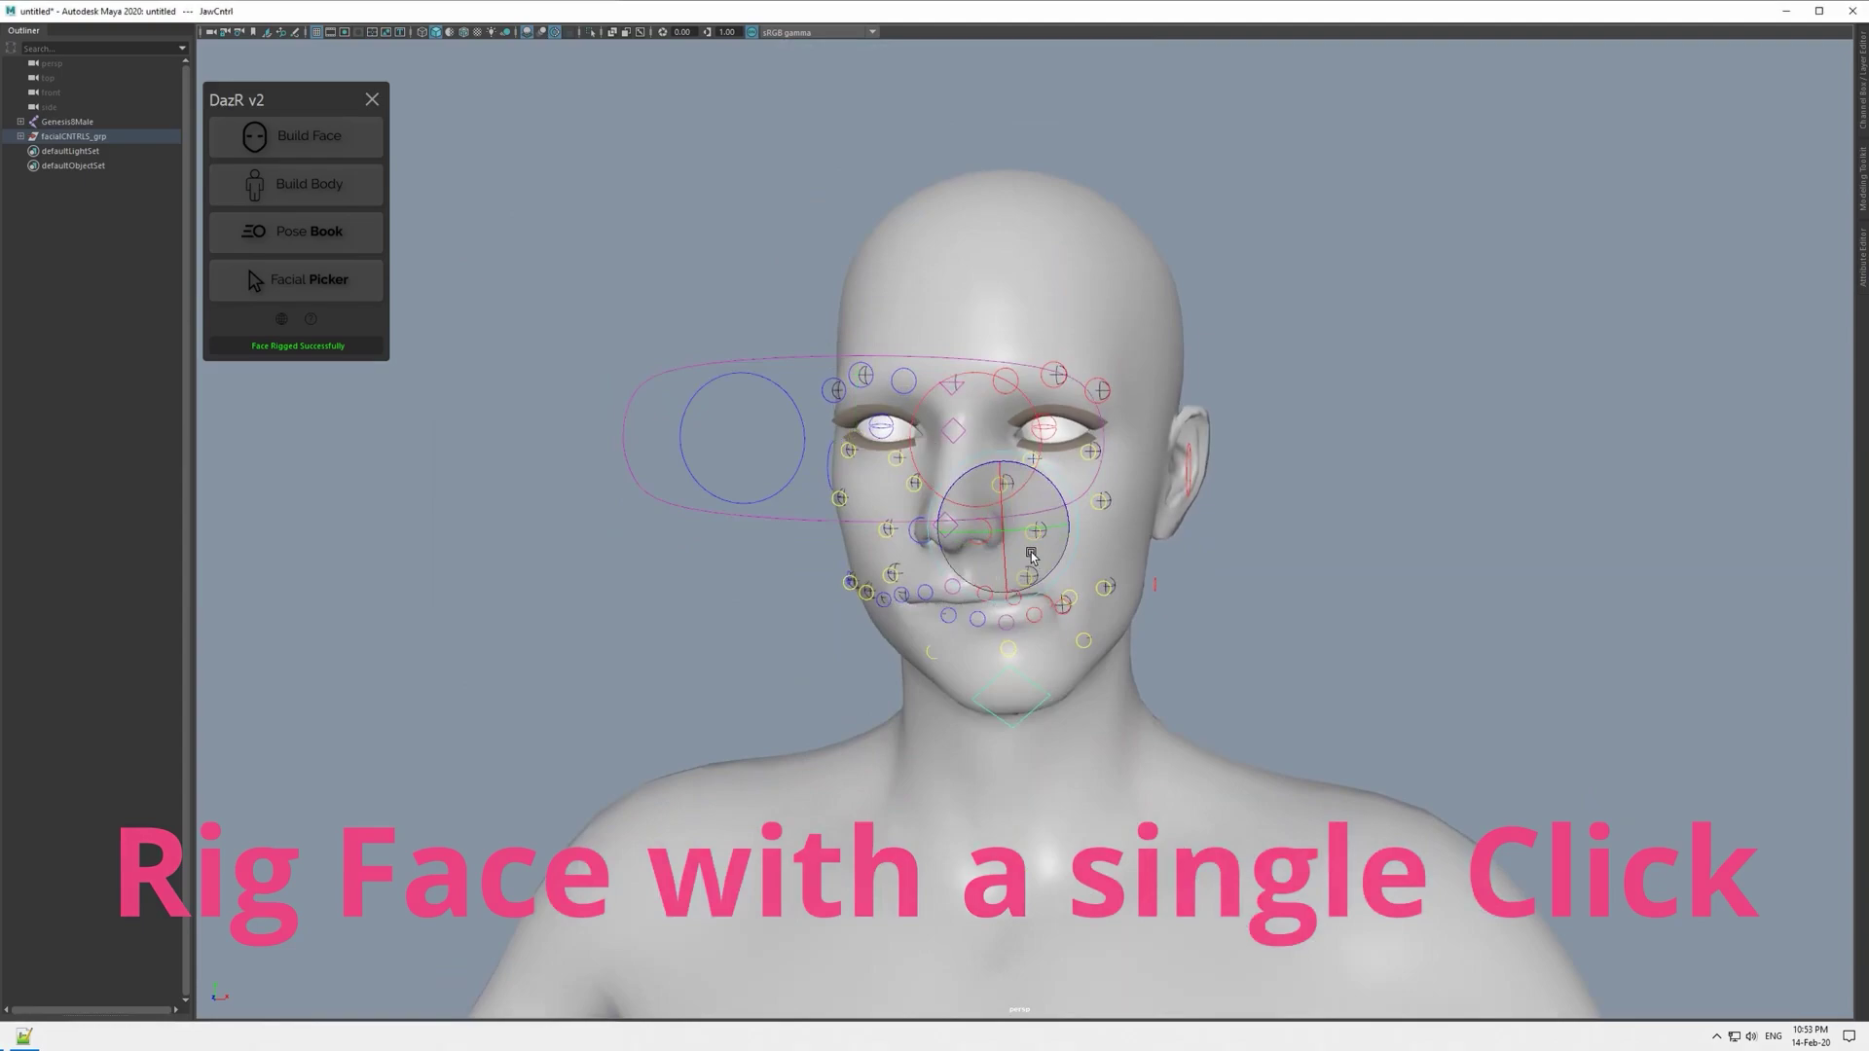
{"action": "mouse_move", "coordinate": [989, 592]}
{"action": "left_mouse_down"}
{"action": "mouse_move", "coordinate": [990, 672]}
{"action": "mouse_move", "coordinate": [989, 594]}
{"action": "left_mouse_up"}
- Resize and rearrange the Pose Book panels and show the Body pose folder
{"action": "mouse_move", "coordinate": [1324, 511]}
{"action": "left_mouse_down"}
{"action": "mouse_move", "coordinate": [1198, 500]}
{"action": "mouse_move", "coordinate": [1235, 530]}
{"action": "mouse_move", "coordinate": [1189, 526]}
{"action": "left_mouse_up"}
{"action": "left_click", "coordinate": [313, 202]}
{"action": "left_click_drag", "start_coordinate": [679, 386], "coordinate": [223, 386]}
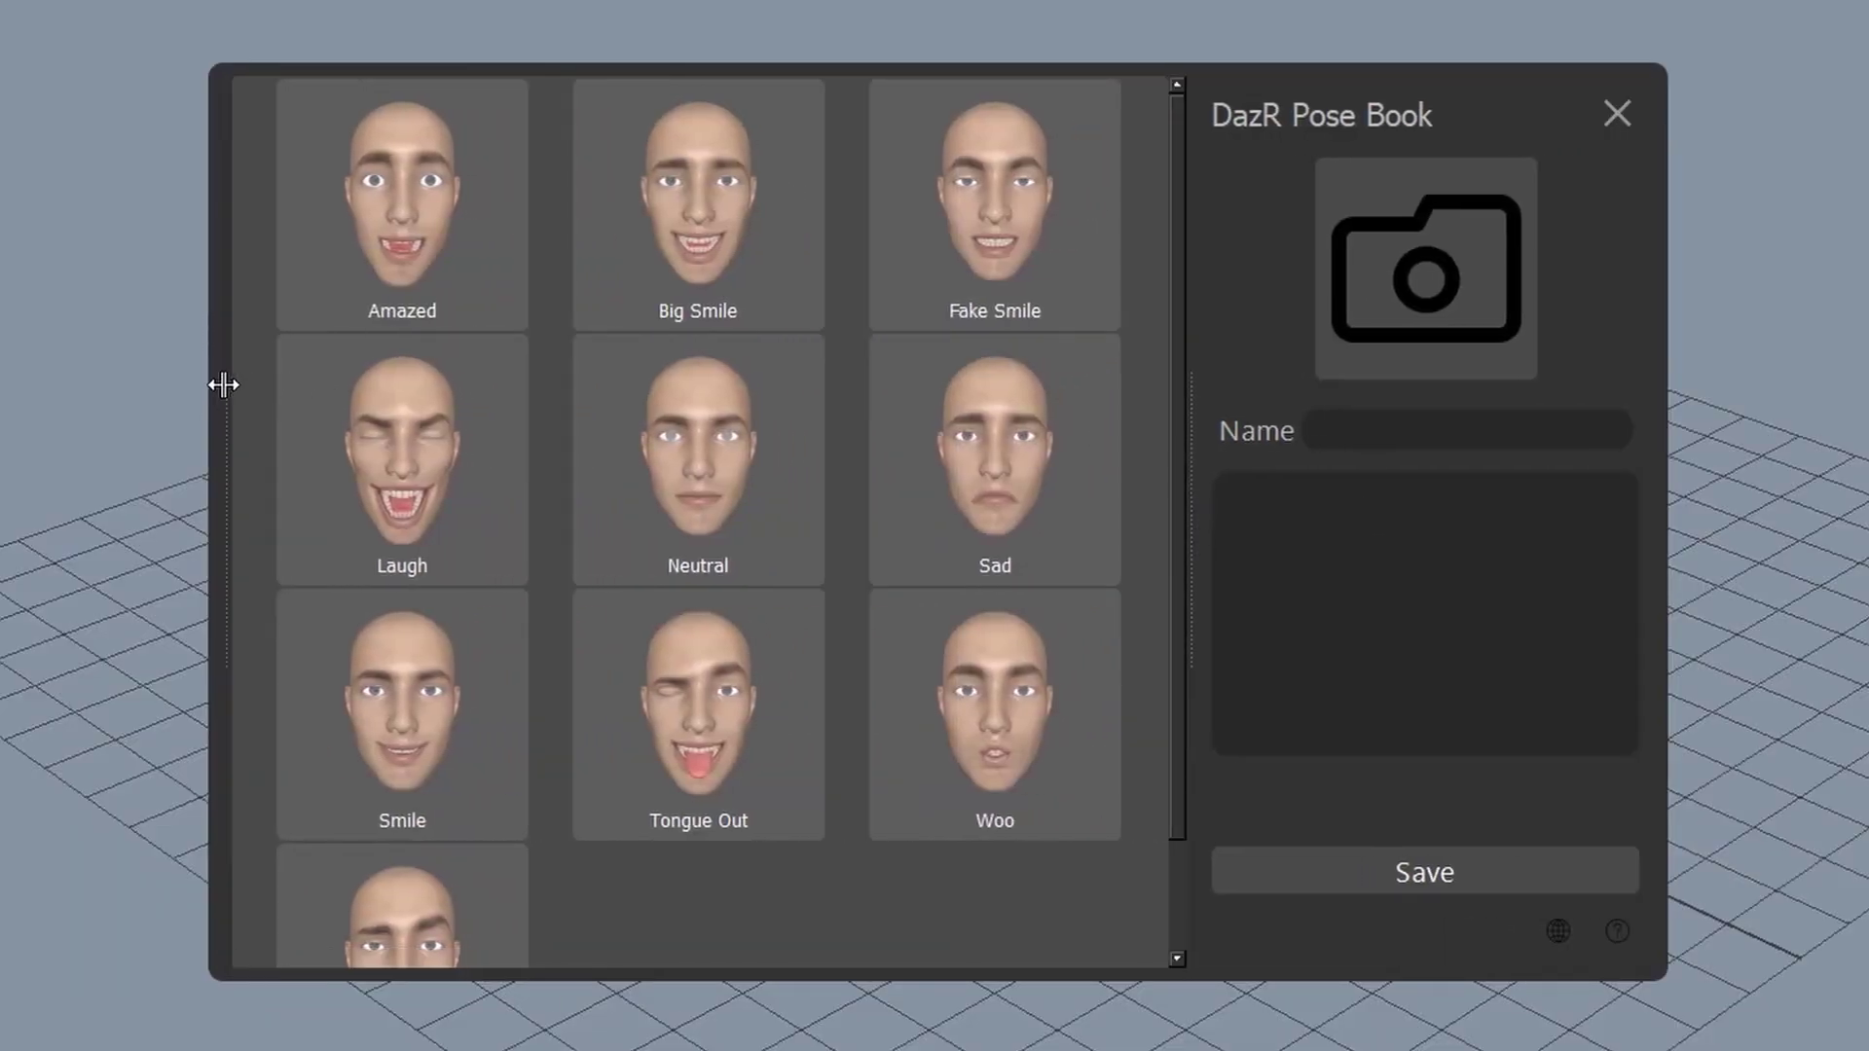
{"action": "left_click_drag", "start_coordinate": [1196, 514], "coordinate": [1627, 546]}
{"action": "mouse_move", "coordinate": [227, 484]}
{"action": "left_mouse_down"}
{"action": "mouse_move", "coordinate": [517, 492]}
{"action": "mouse_move", "coordinate": [223, 477]}
{"action": "left_mouse_up"}
{"action": "left_click", "coordinate": [331, 123]}
{"action": "left_click_drag", "start_coordinate": [1652, 522], "coordinate": [1311, 505]}
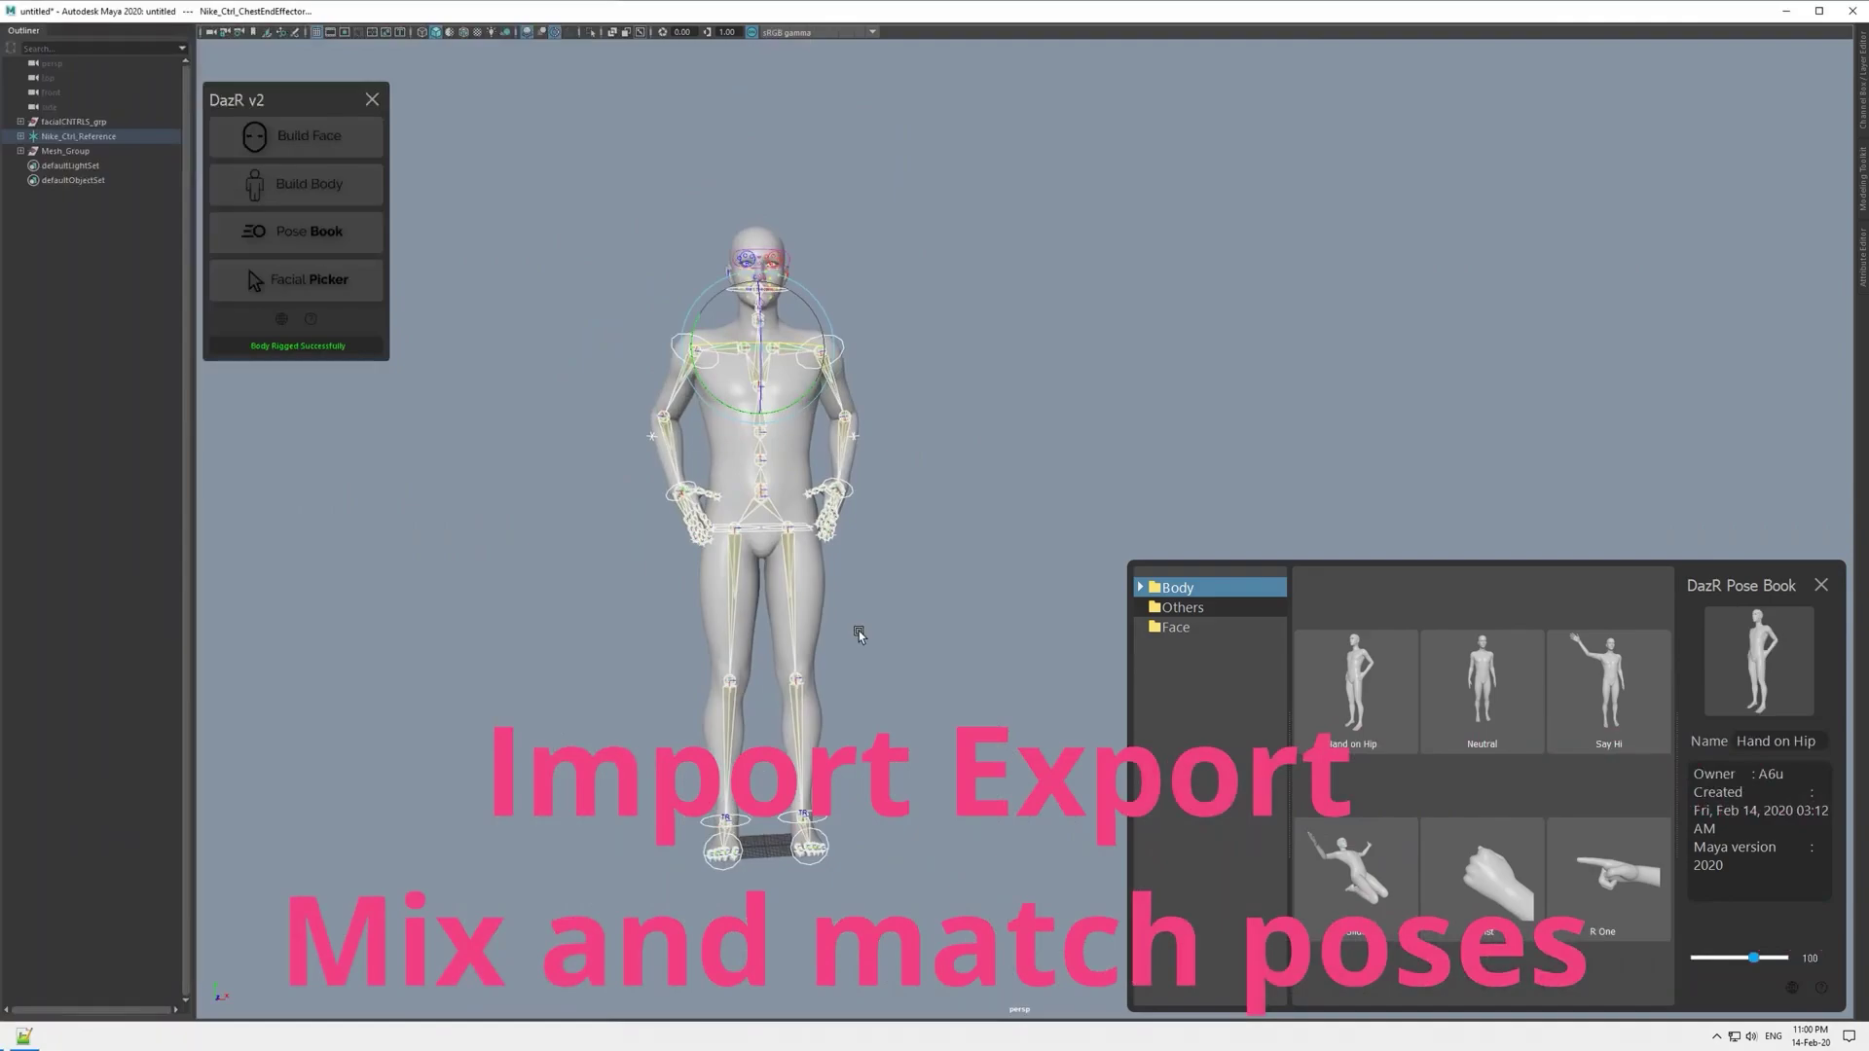
- Apply the Slide body pose and the Tongue Out face pose at adjusted strength
{"action": "left_click", "coordinate": [1355, 876]}
{"action": "left_click", "coordinate": [984, 546]}
{"action": "key", "text": "f"}
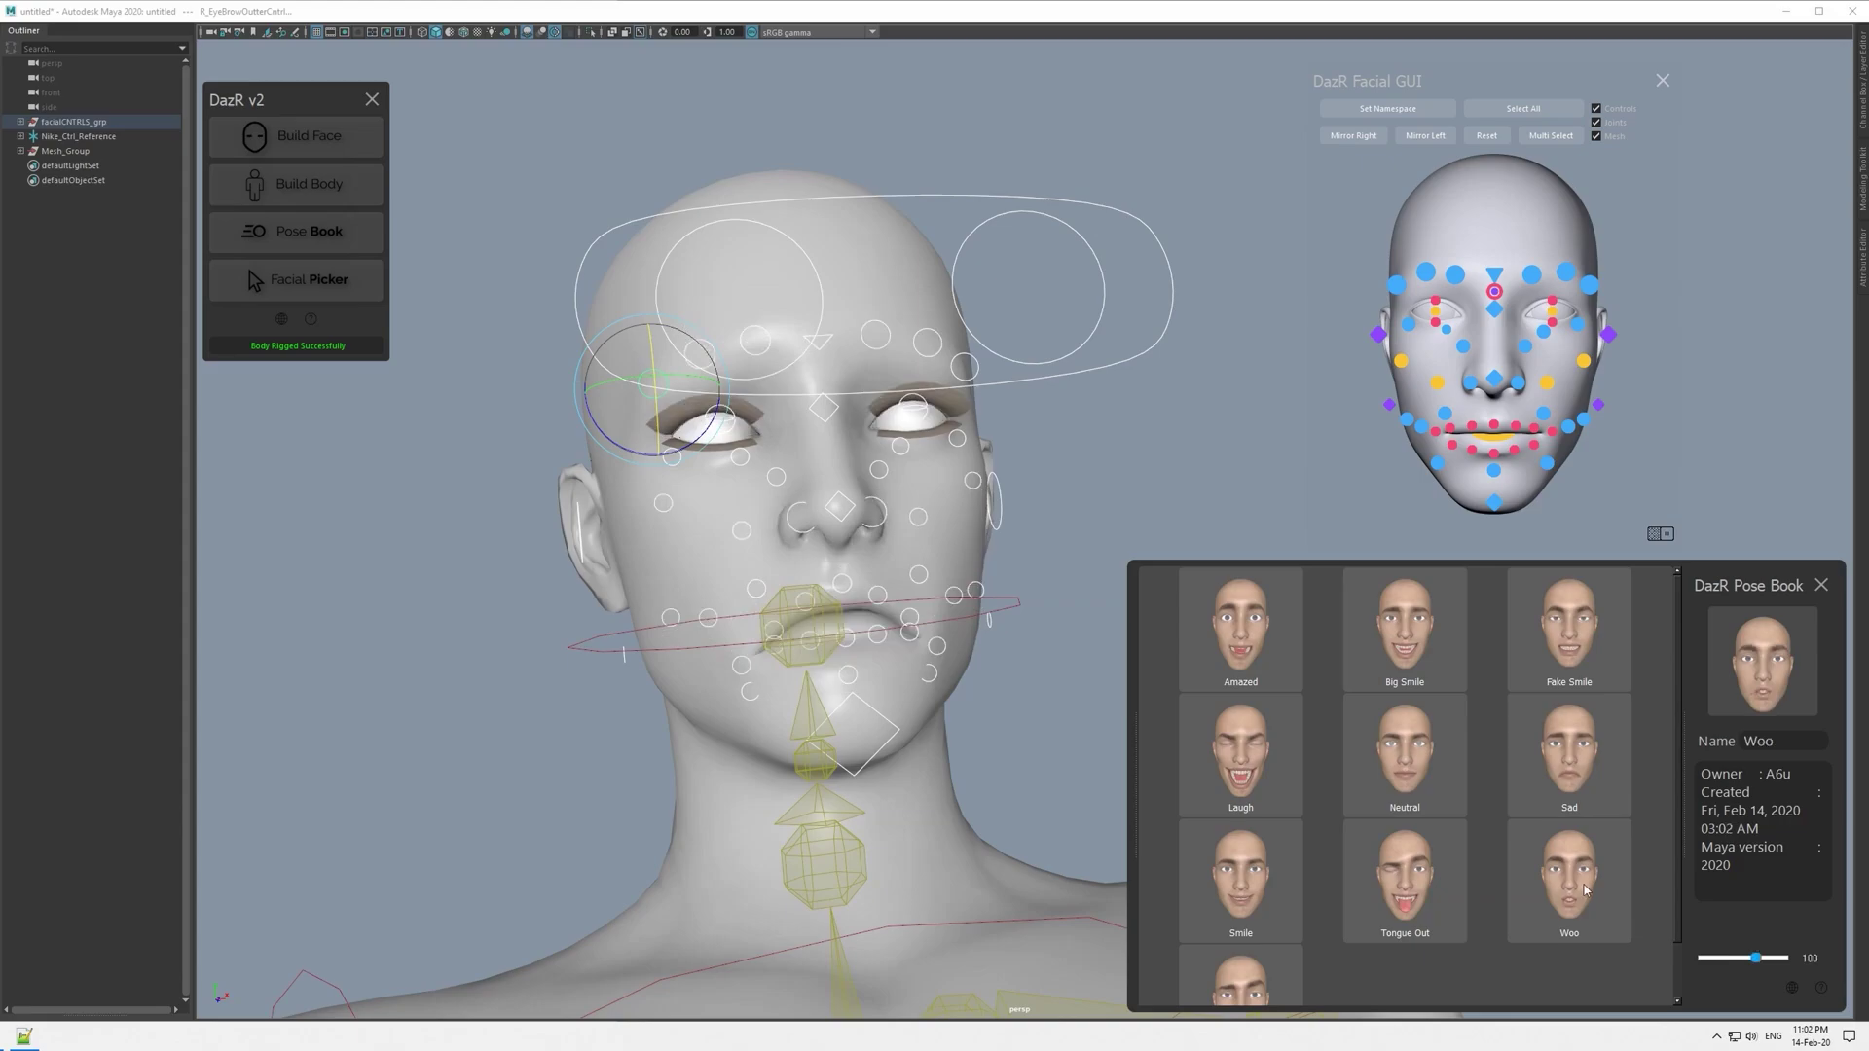
{"action": "left_click", "coordinate": [1431, 886]}
{"action": "mouse_move", "coordinate": [1756, 958]}
{"action": "left_mouse_down"}
{"action": "mouse_move", "coordinate": [1727, 962]}
{"action": "mouse_move", "coordinate": [1743, 962]}
{"action": "left_mouse_up"}
- Add the Yeah face pose, snapshot it and save it as 'slide One'
{"action": "left_click", "coordinate": [1265, 960]}
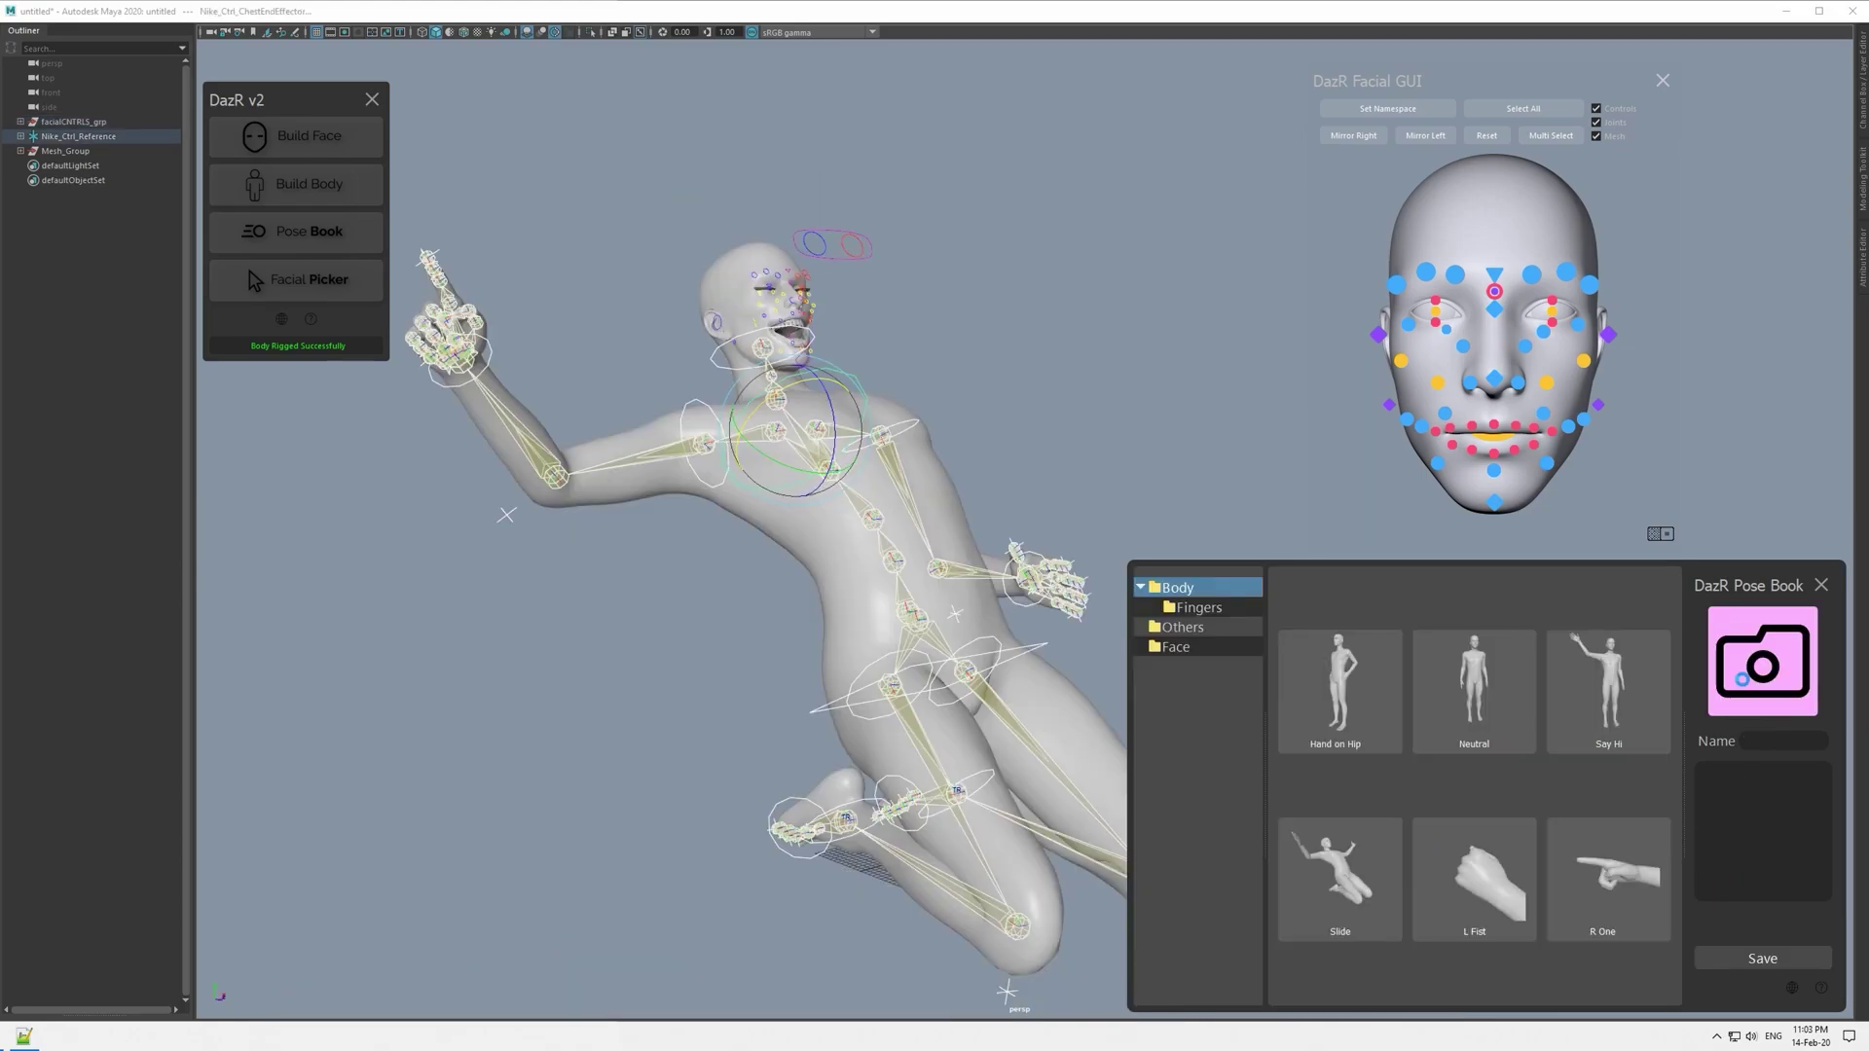
{"action": "left_click", "coordinate": [1762, 662]}
{"action": "type", "text": "slide One"}
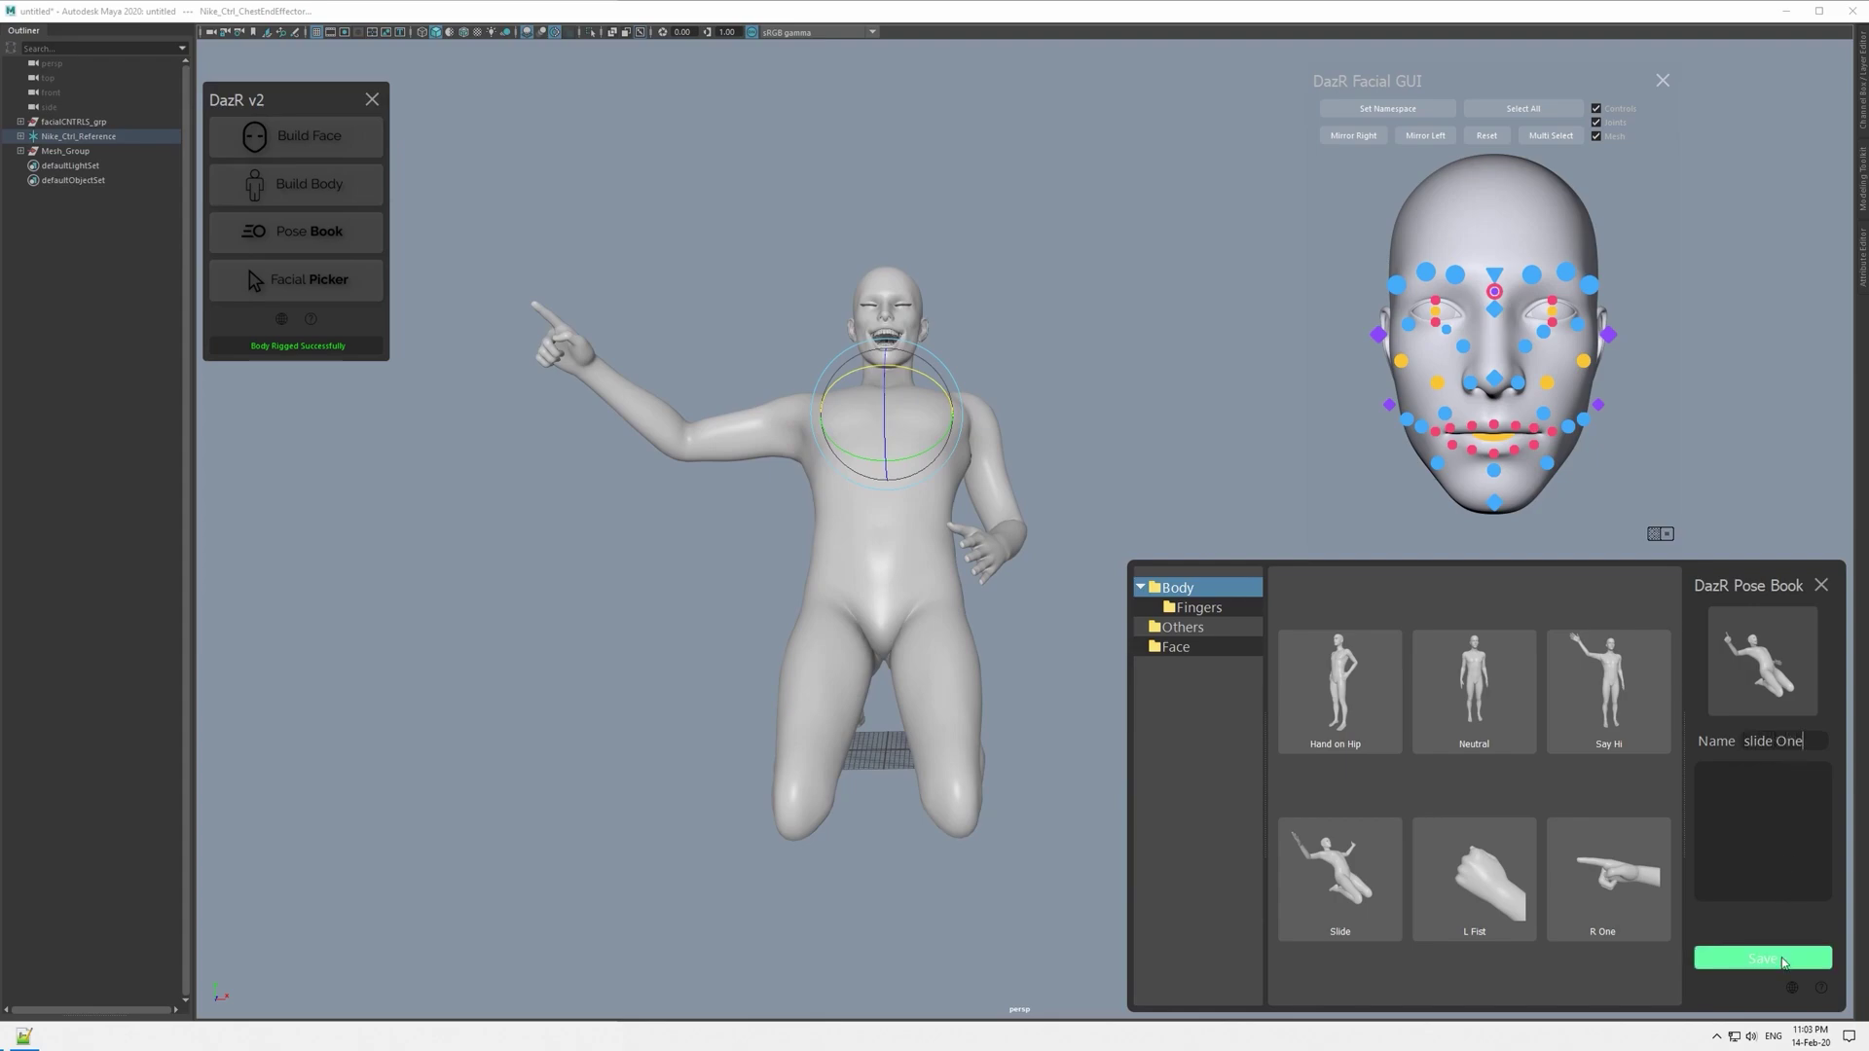
{"action": "left_click", "coordinate": [1783, 960]}
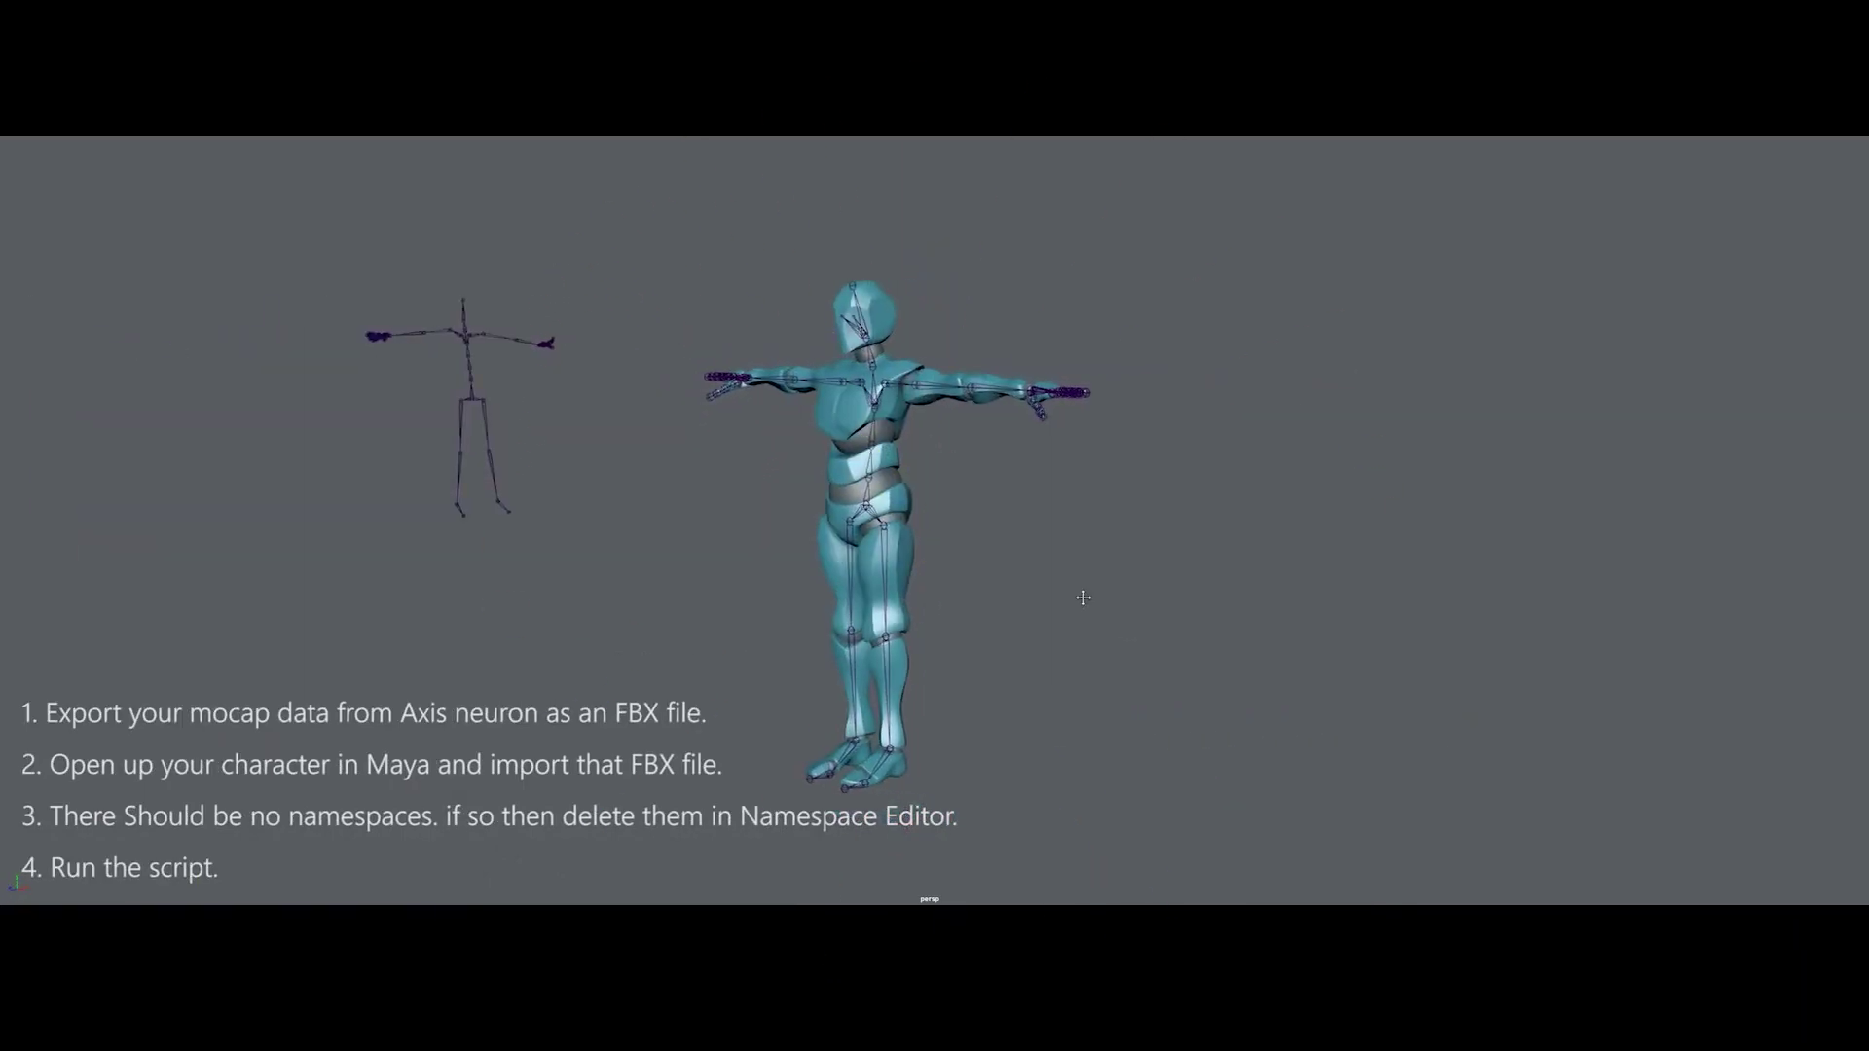
- Inspect the mocap stick skeleton and mannequin from several angles
{"action": "left_click", "coordinate": [685, 509]}
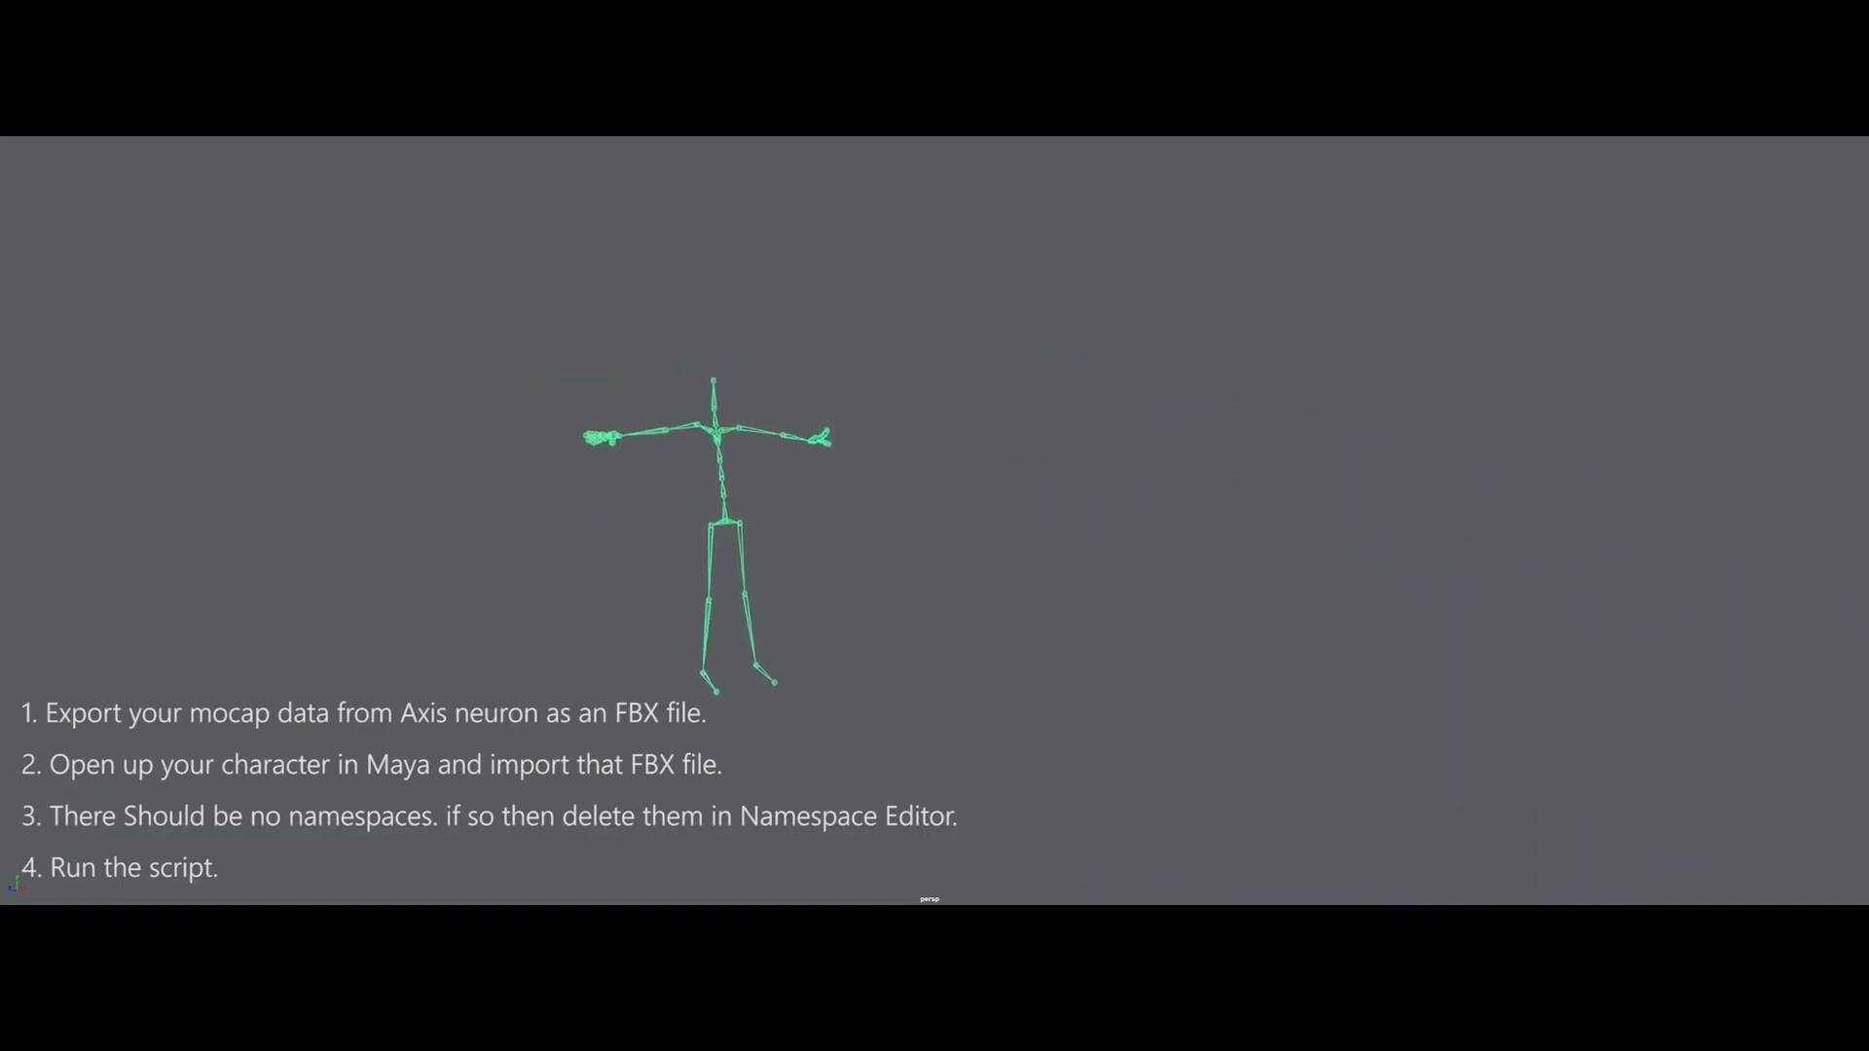
{"action": "middle_click_drag", "start_coordinate": [1223, 575], "coordinate": [927, 493], "text": "alt"}
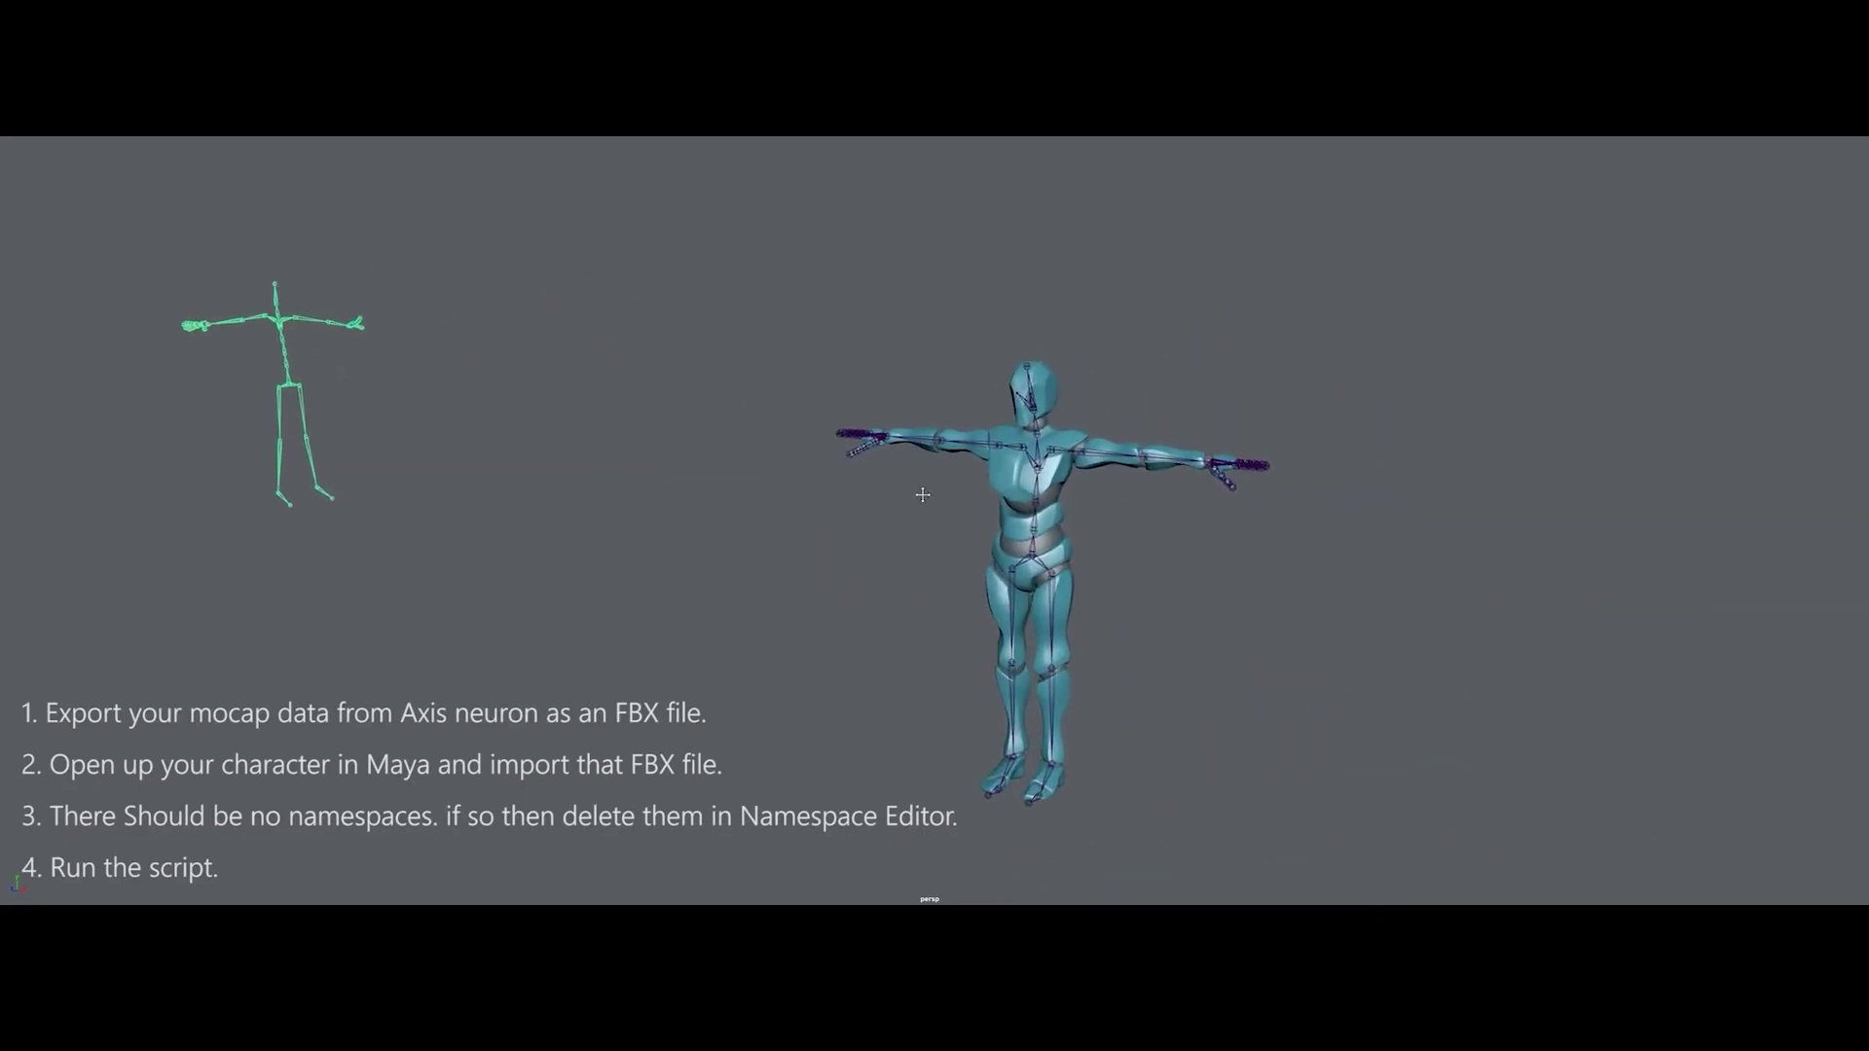
{"action": "left_click", "coordinate": [924, 608]}
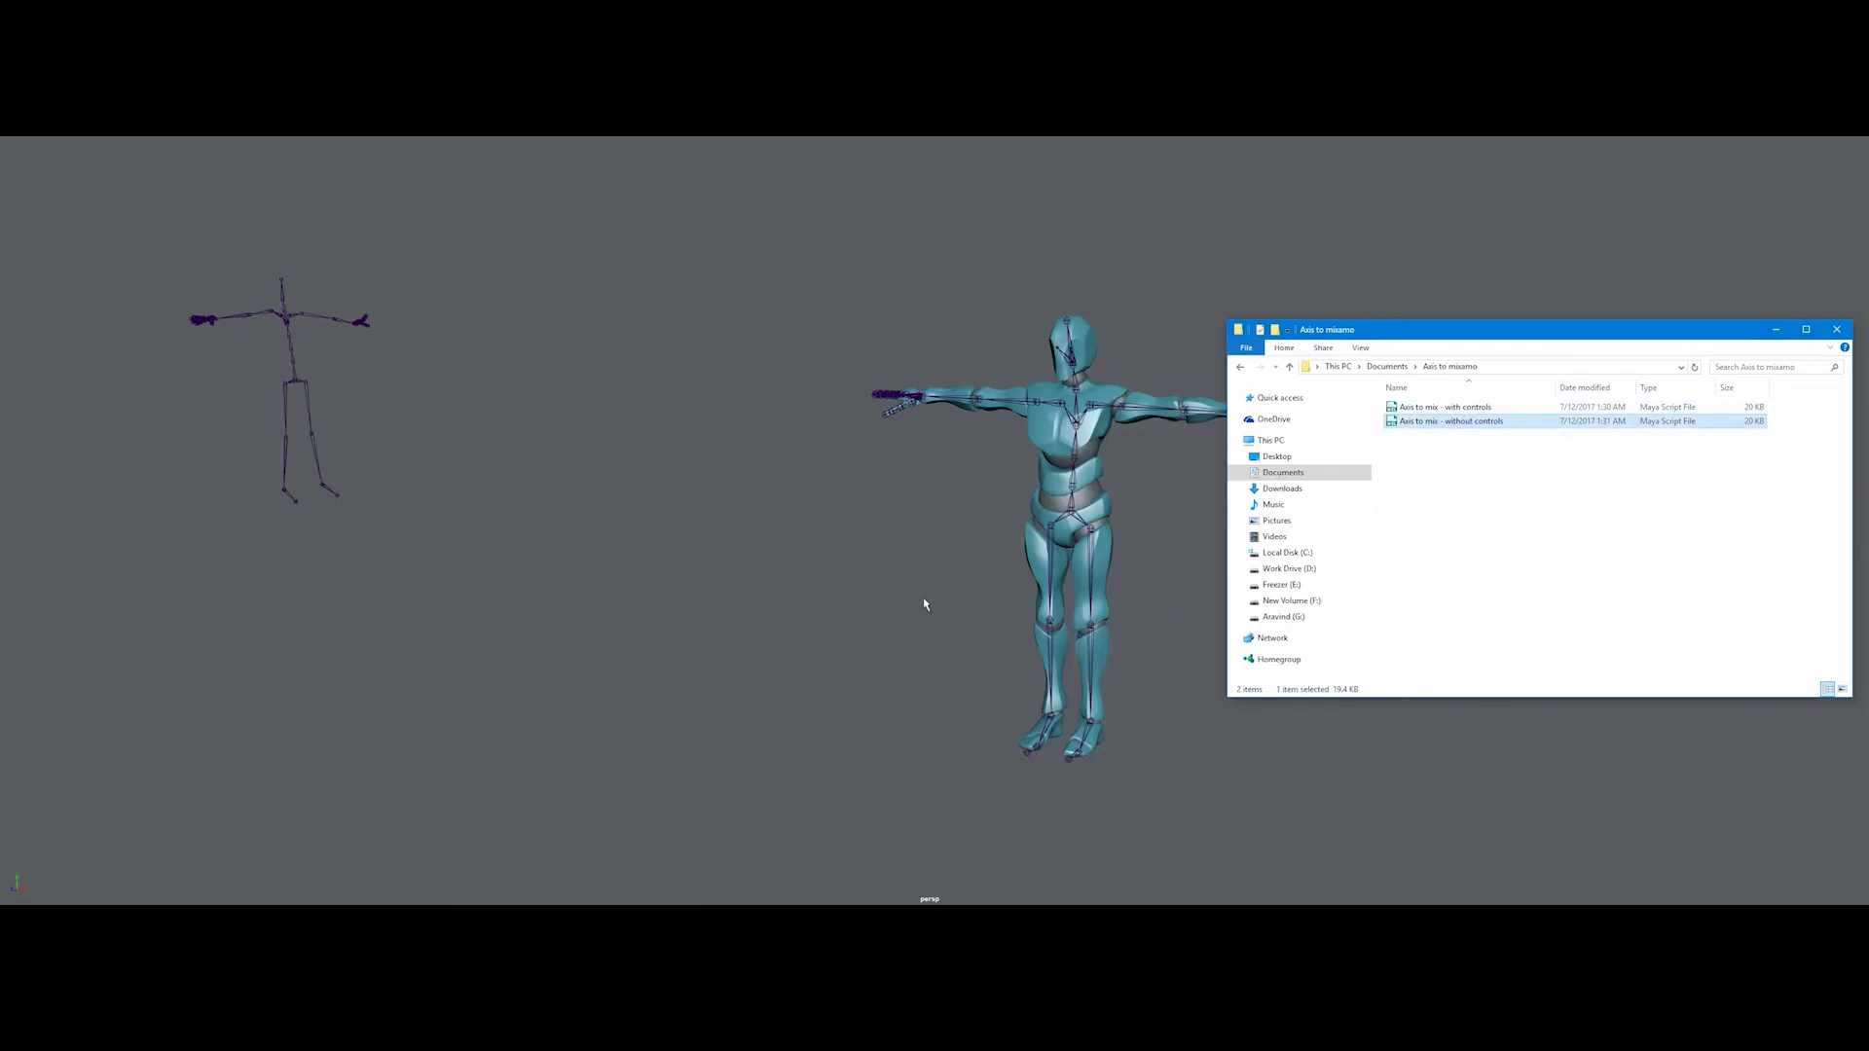
{"action": "left_click_drag", "start_coordinate": [925, 605], "coordinate": [834, 610], "text": "alt"}
{"action": "mouse_move", "coordinate": [1098, 597]}
{"action": "left_mouse_down", "text": "alt"}
{"action": "mouse_move", "coordinate": [1042, 605]}
{"action": "mouse_move", "coordinate": [1130, 641]}
{"action": "left_mouse_up", "text": "alt"}
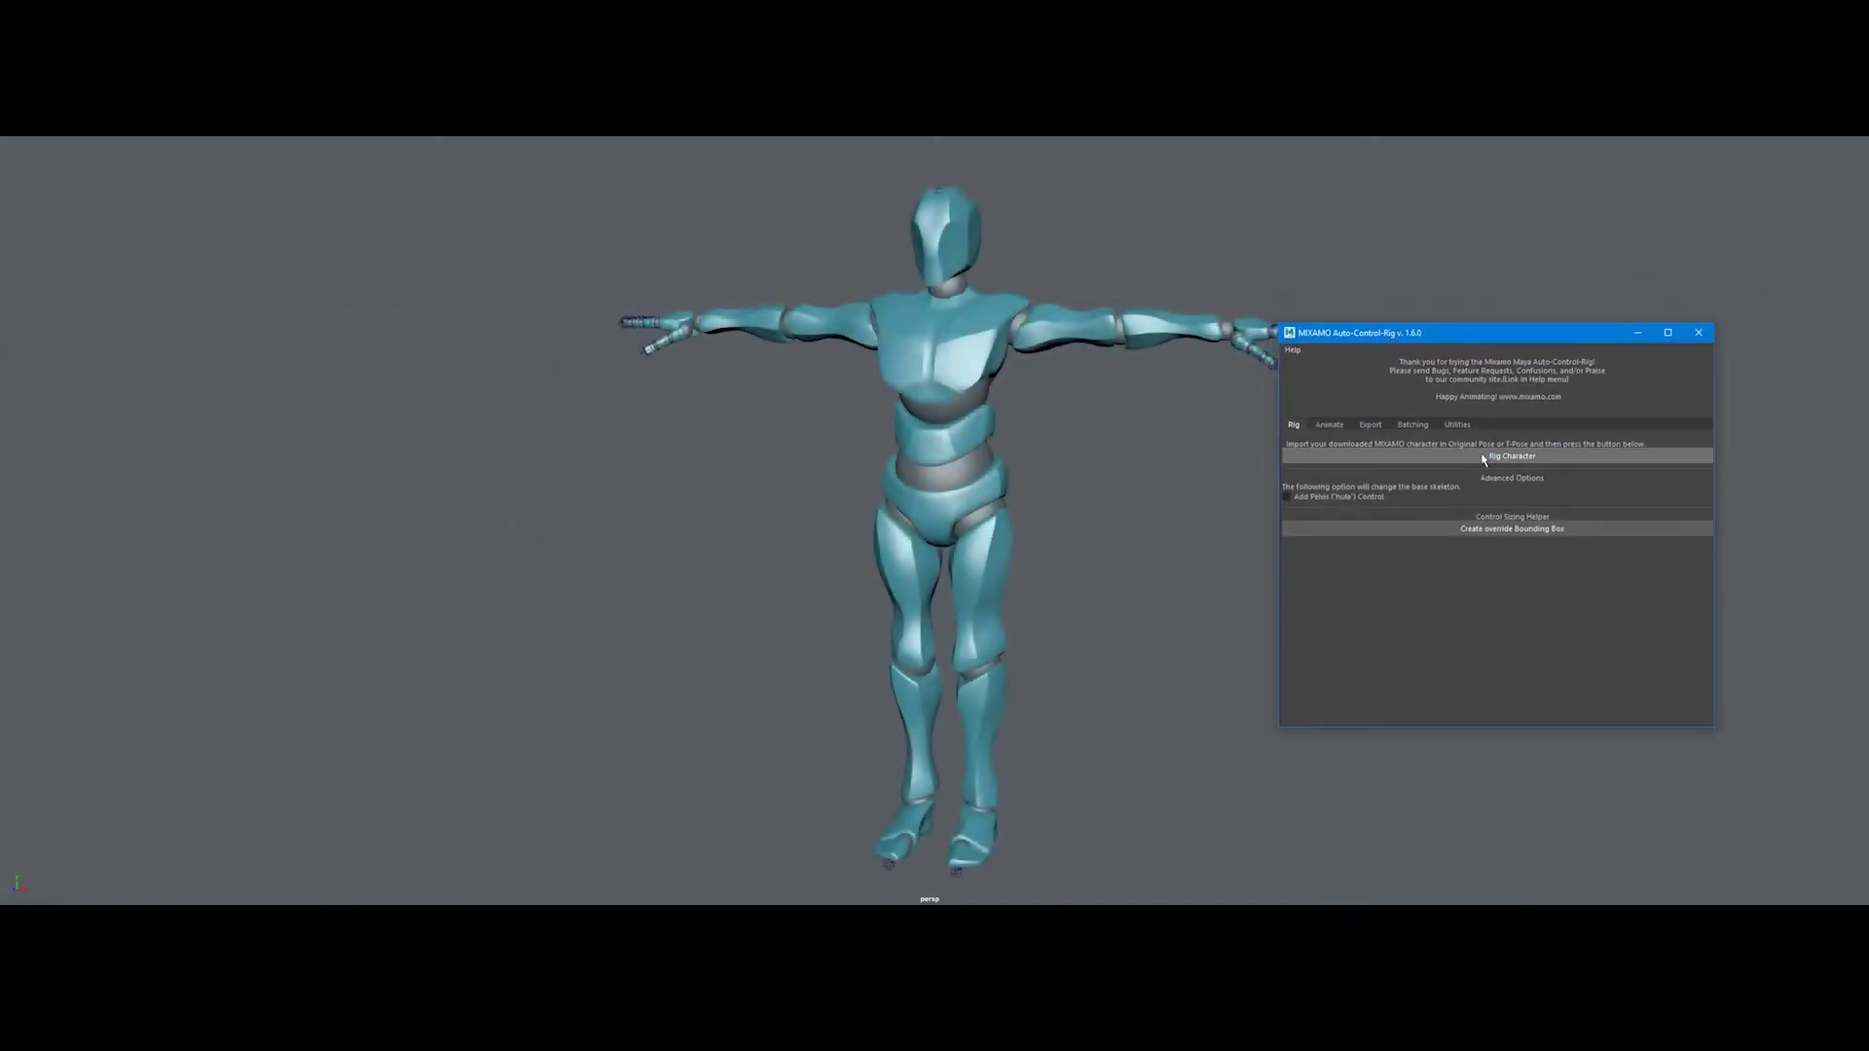
- Build the Mixamo control rig on the mannequin and orbit in to inspect it
{"action": "left_click", "coordinate": [1483, 456]}
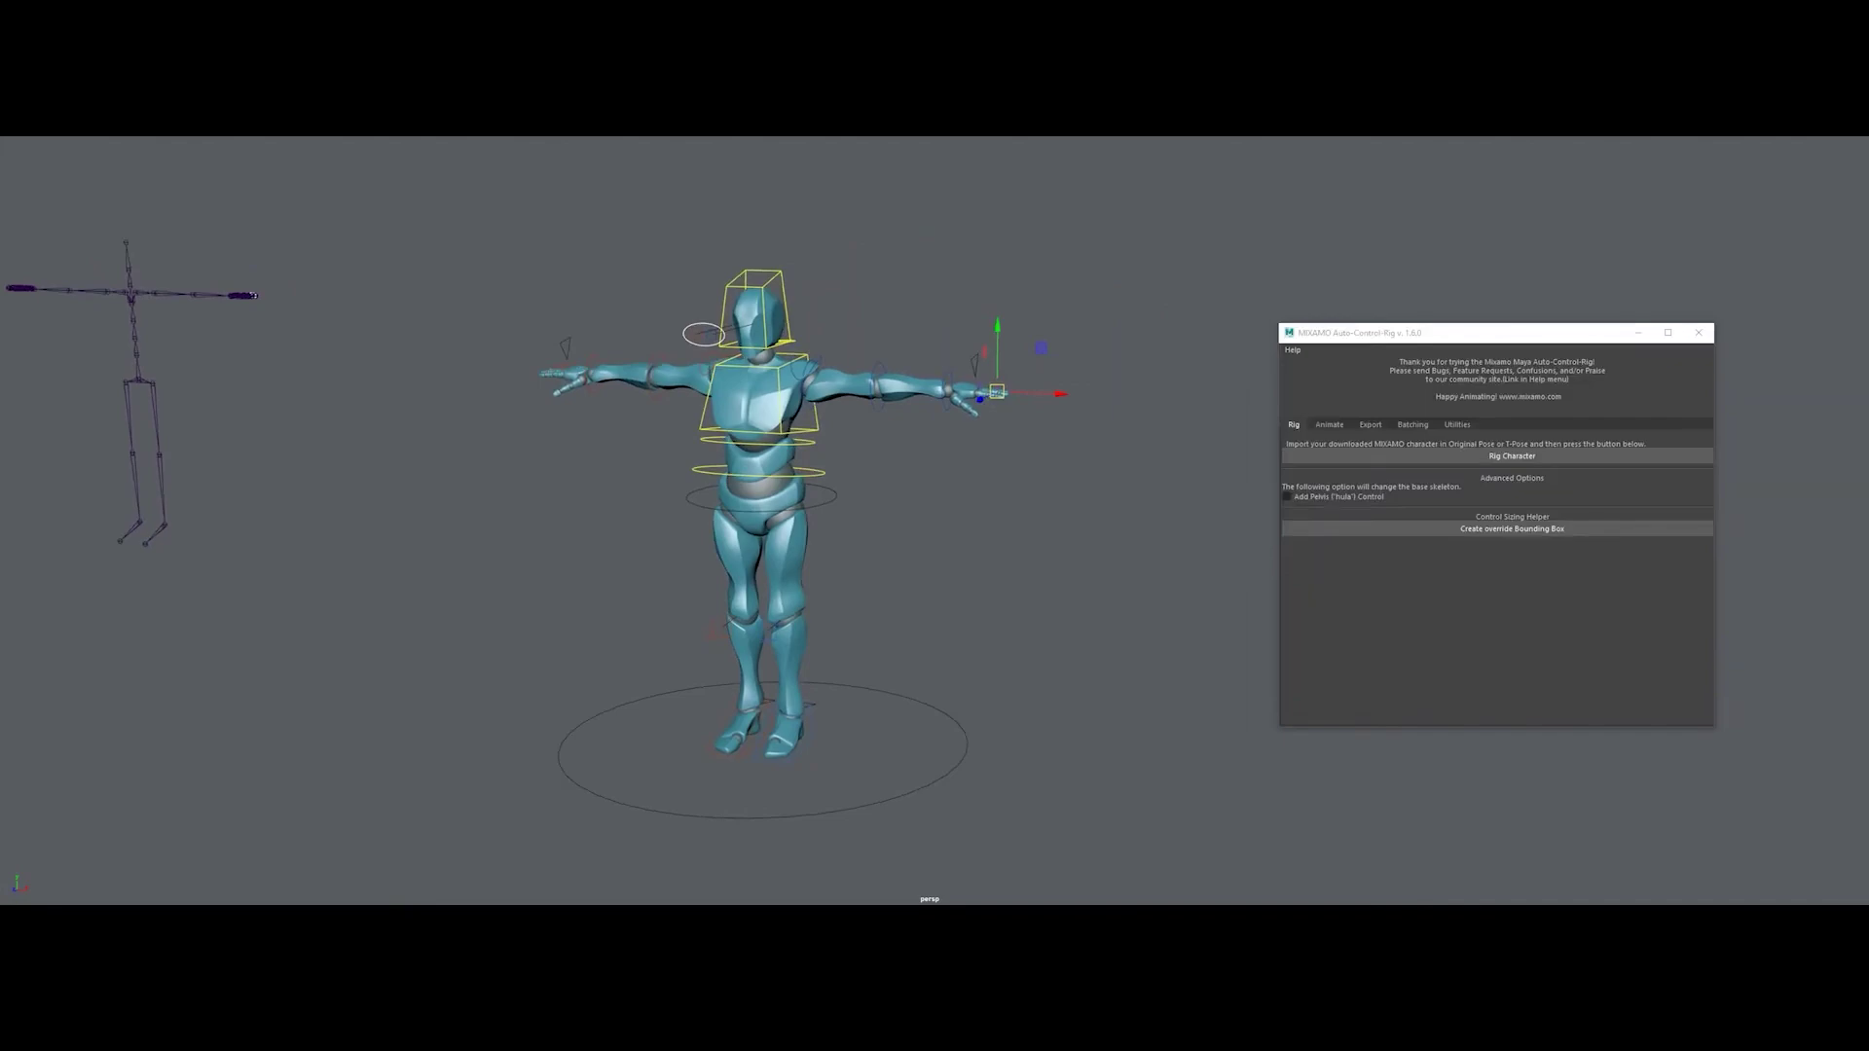
{"action": "left_click_drag", "start_coordinate": [1573, 856], "coordinate": [923, 533], "text": "alt"}
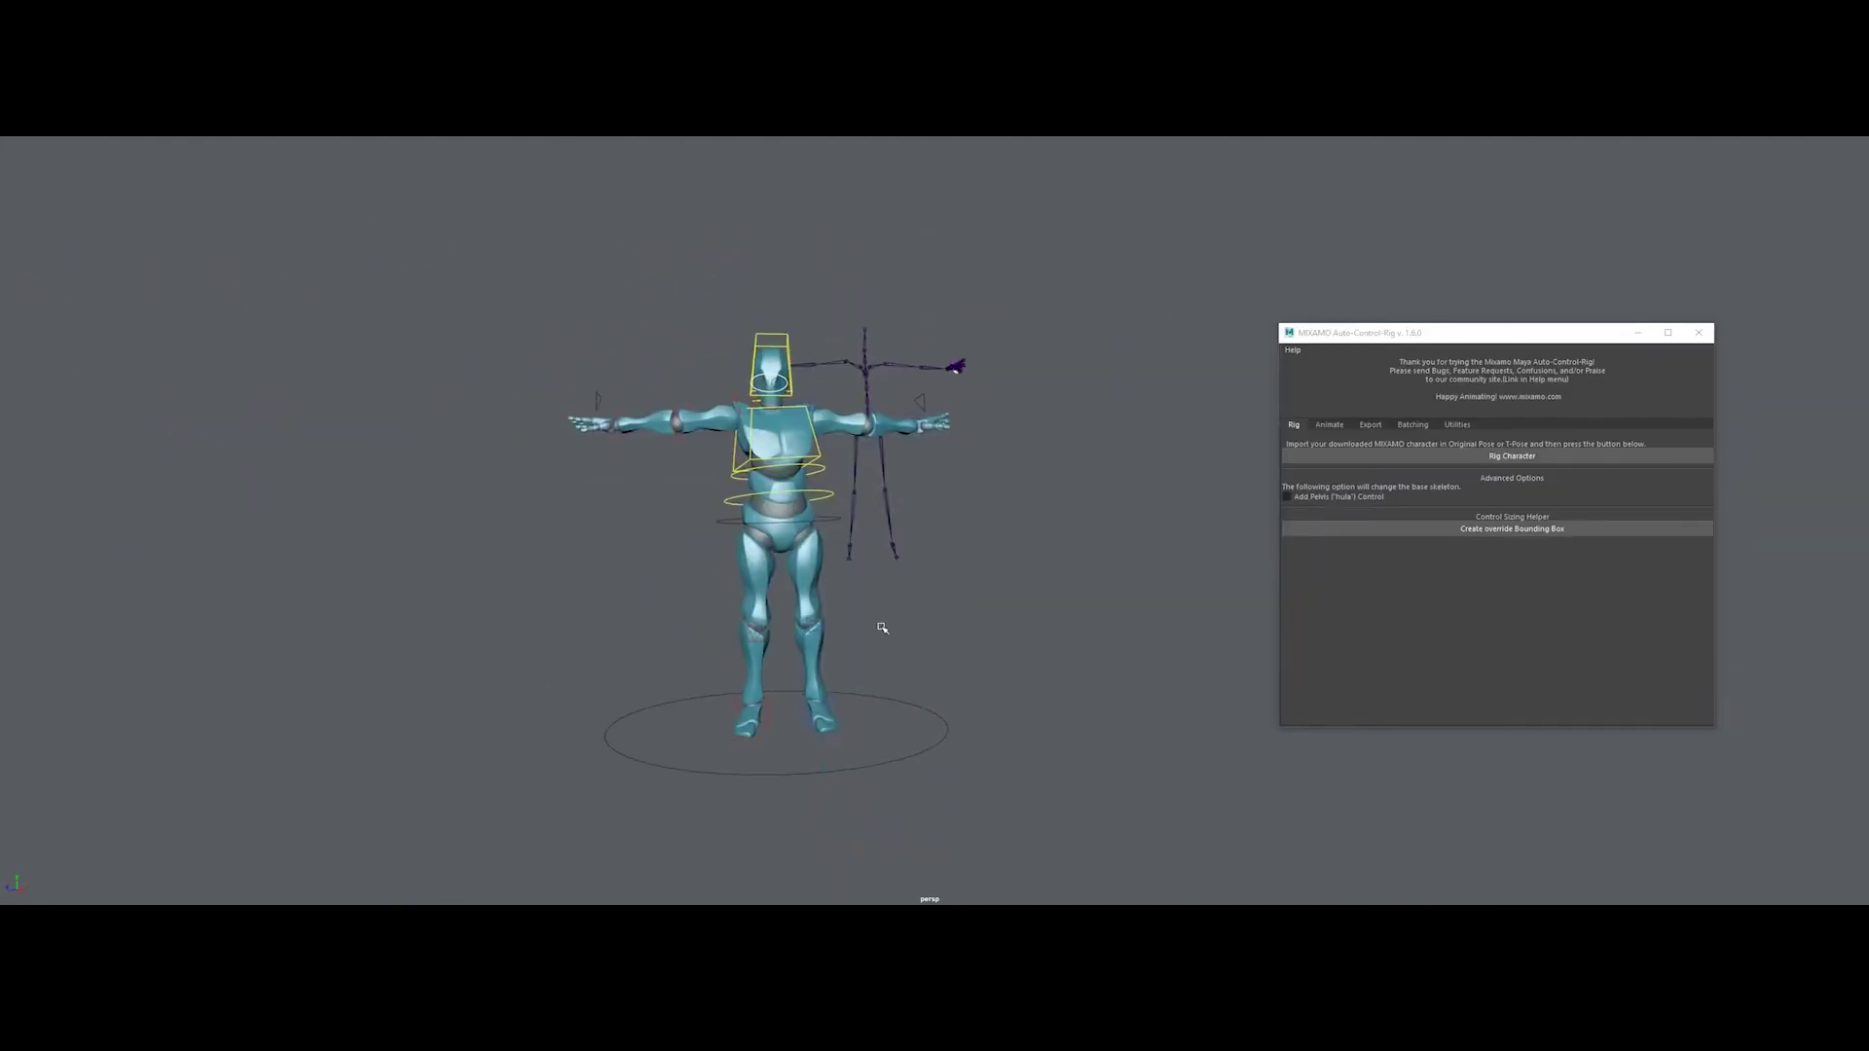
{"action": "mouse_move", "coordinate": [917, 593]}
{"action": "right_mouse_down", "text": "alt"}
{"action": "mouse_move", "coordinate": [892, 240]}
{"action": "mouse_move", "coordinate": [798, 409]}
{"action": "right_mouse_up", "text": "alt"}
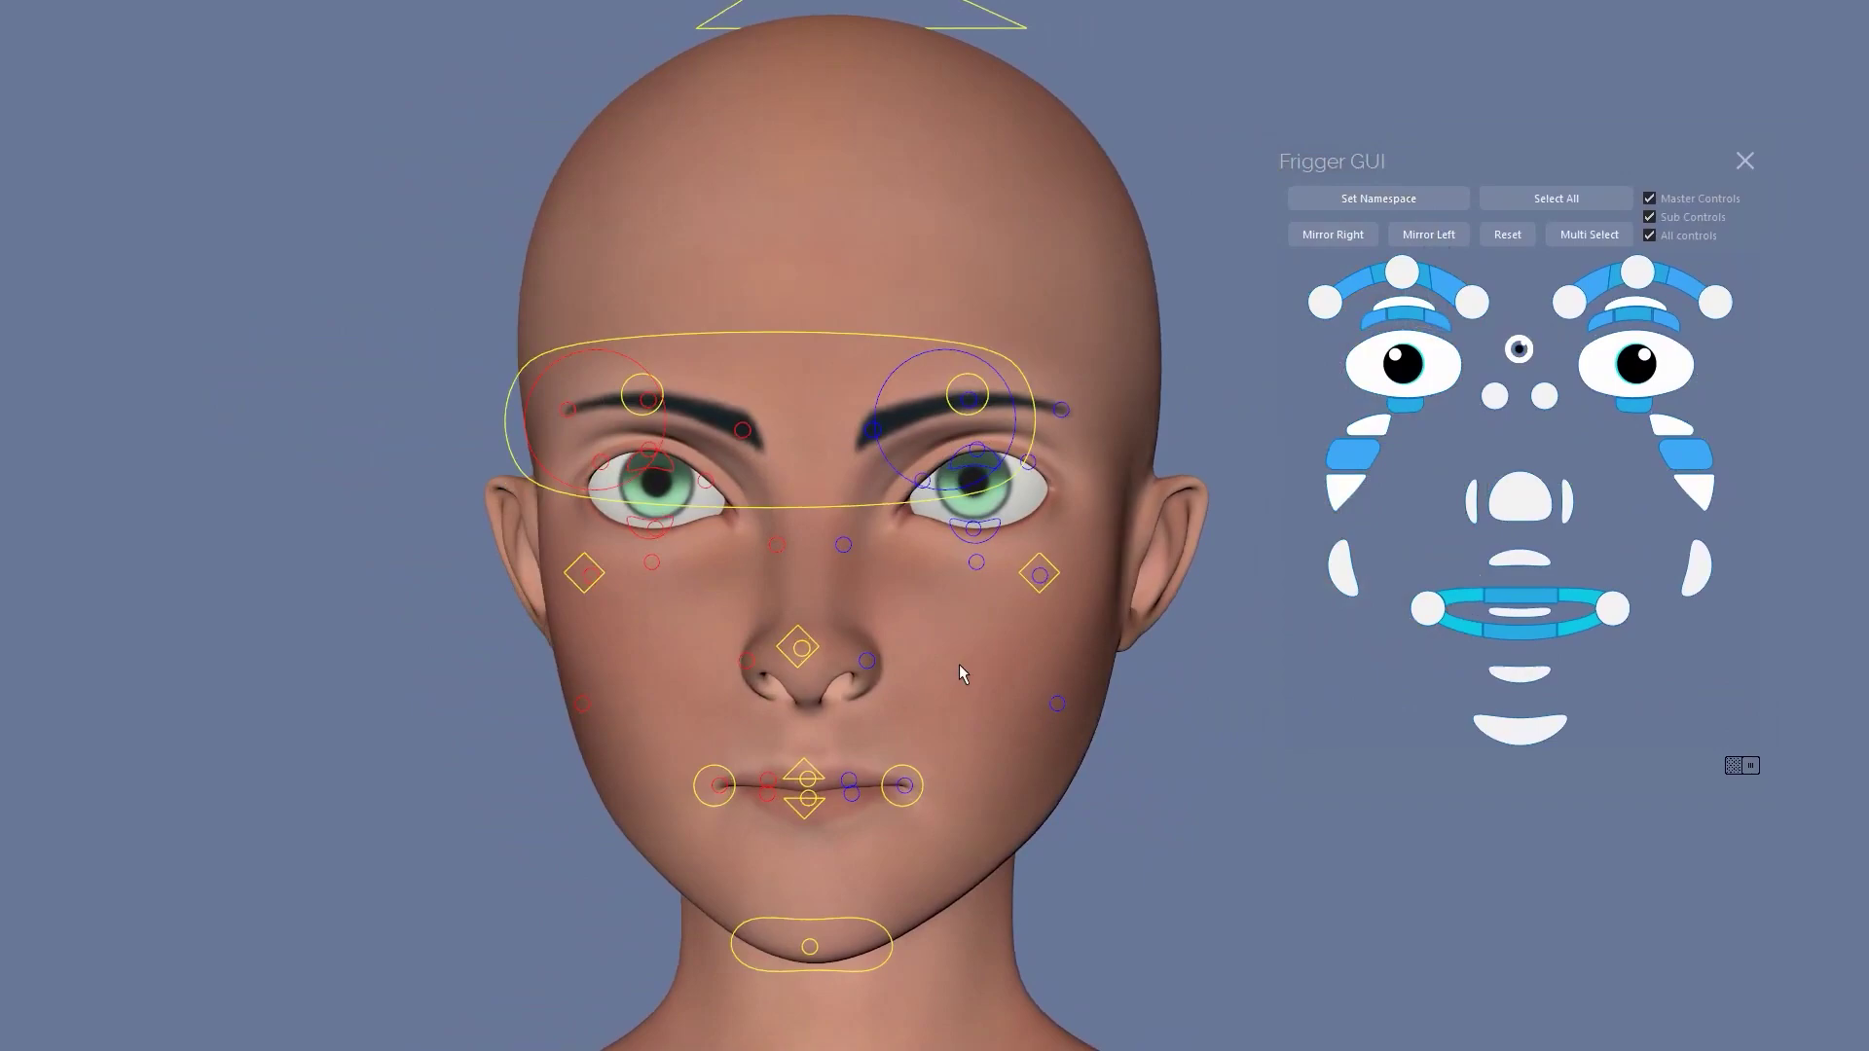
- Move the eye aim control to the right so the eyes look sideways
{"action": "left_click", "coordinate": [1519, 348]}
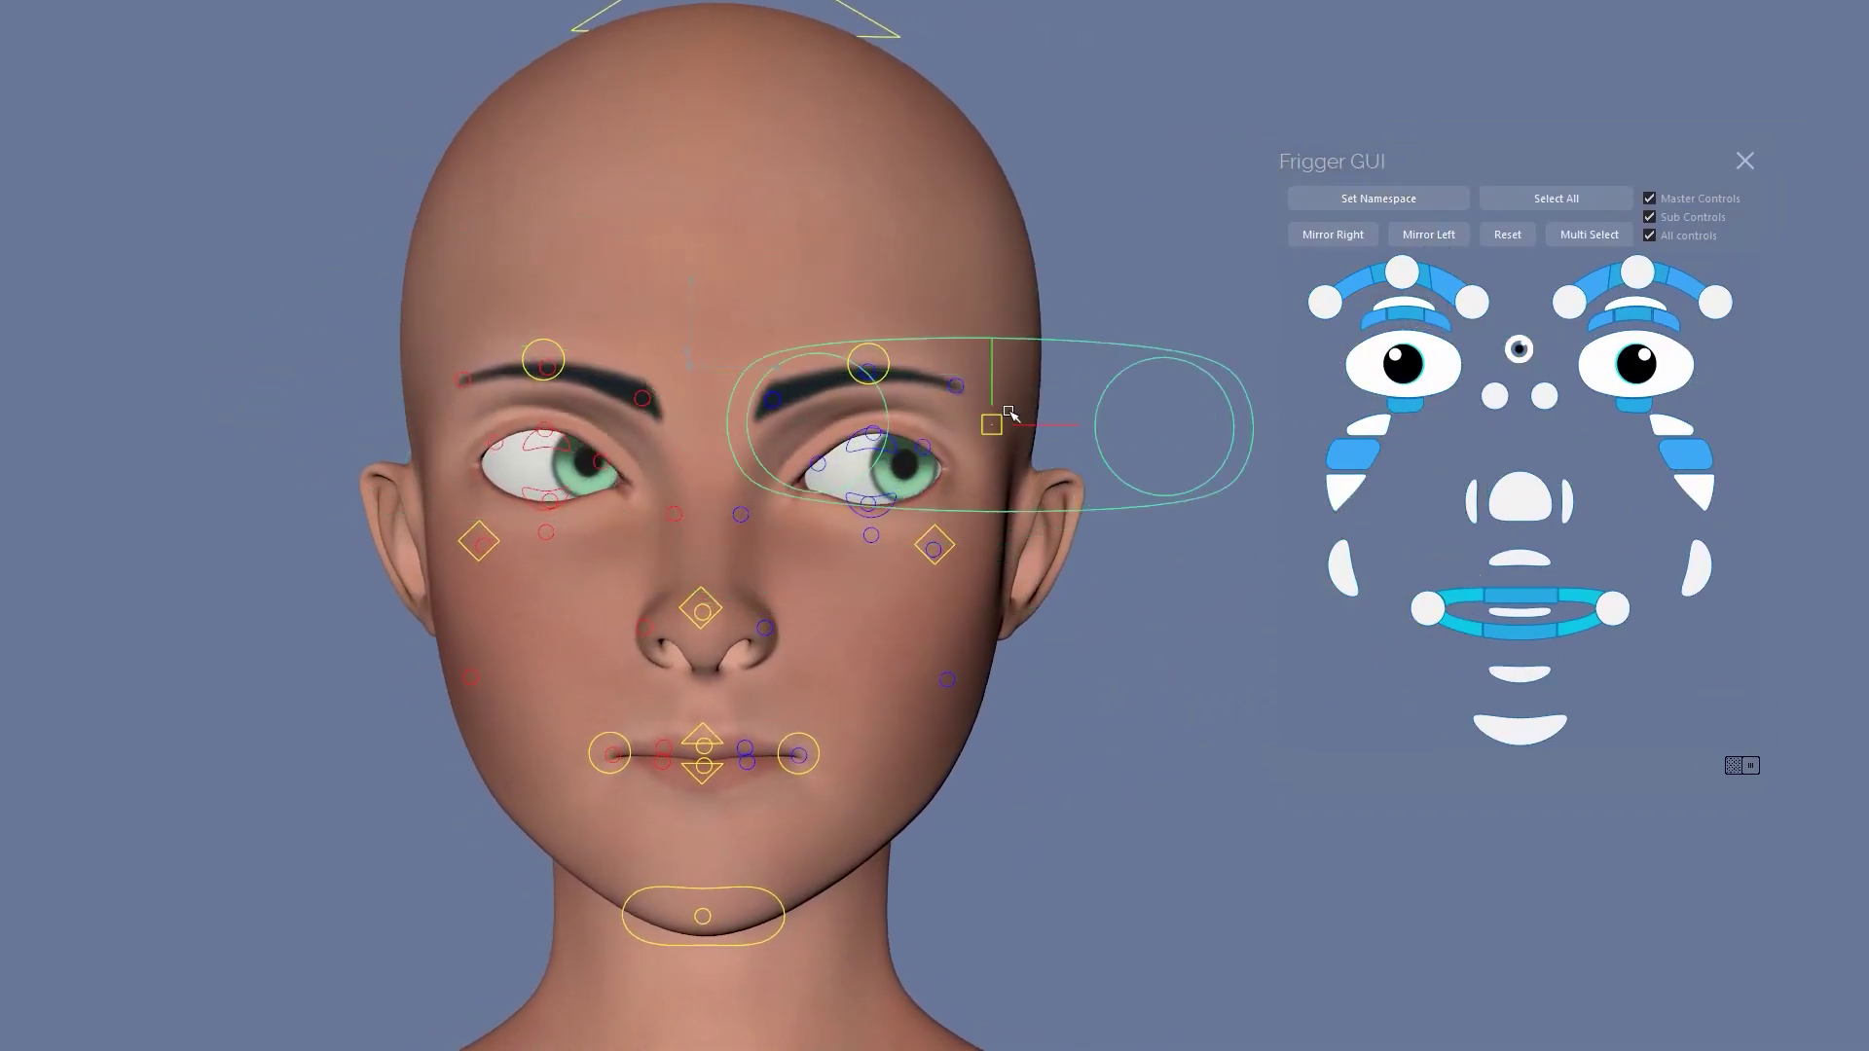